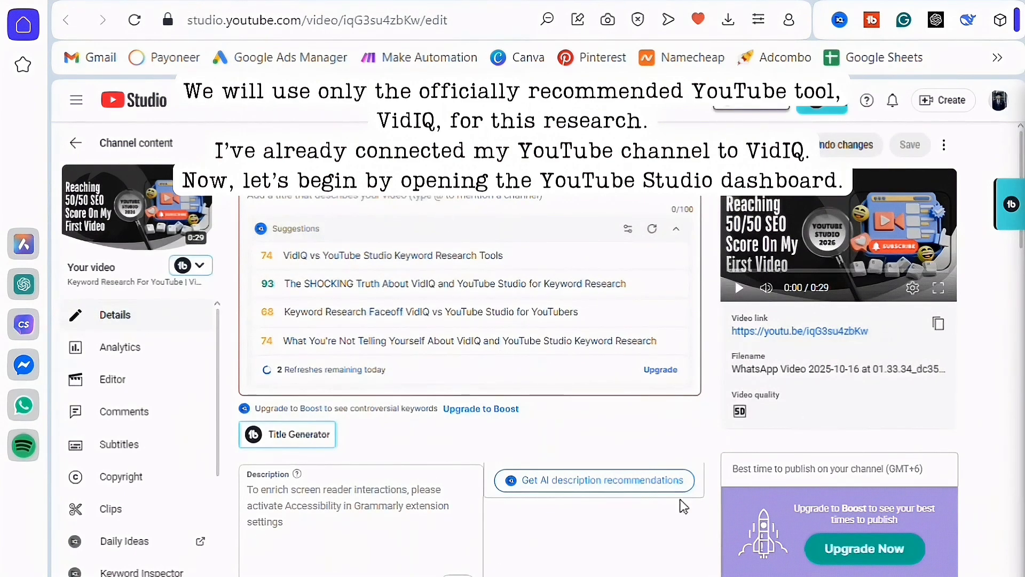
Step: Add "YouTube studio" as a tag in the video's tag section
scroll(501, 417, down, 8)
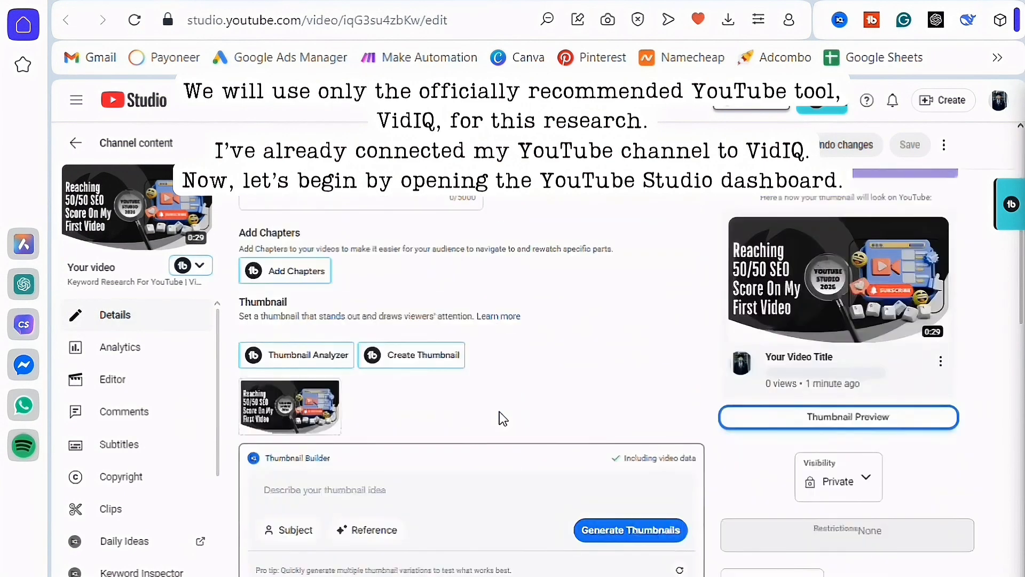
scroll(499, 418, down, 20)
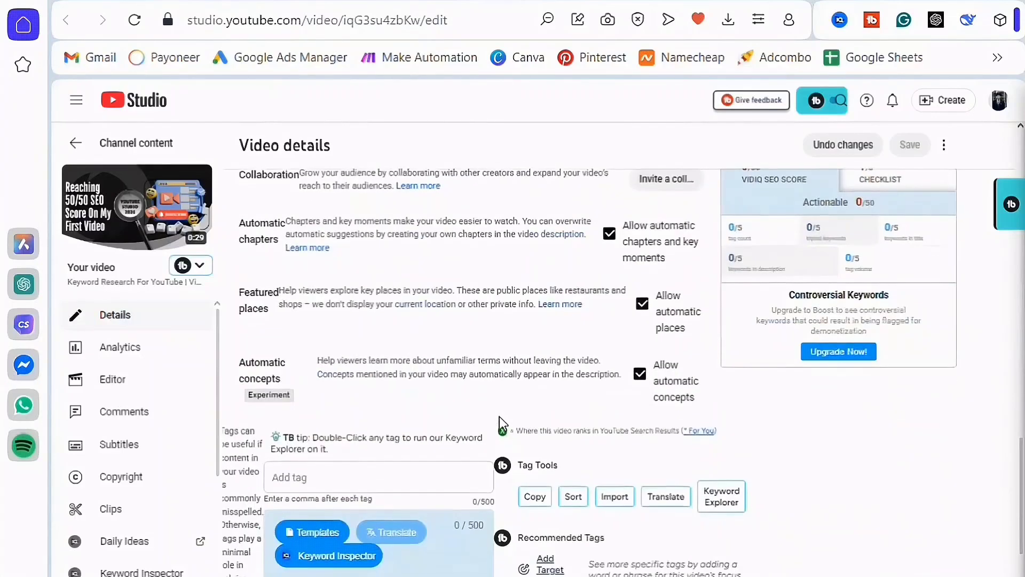
scroll(501, 417, up, 2)
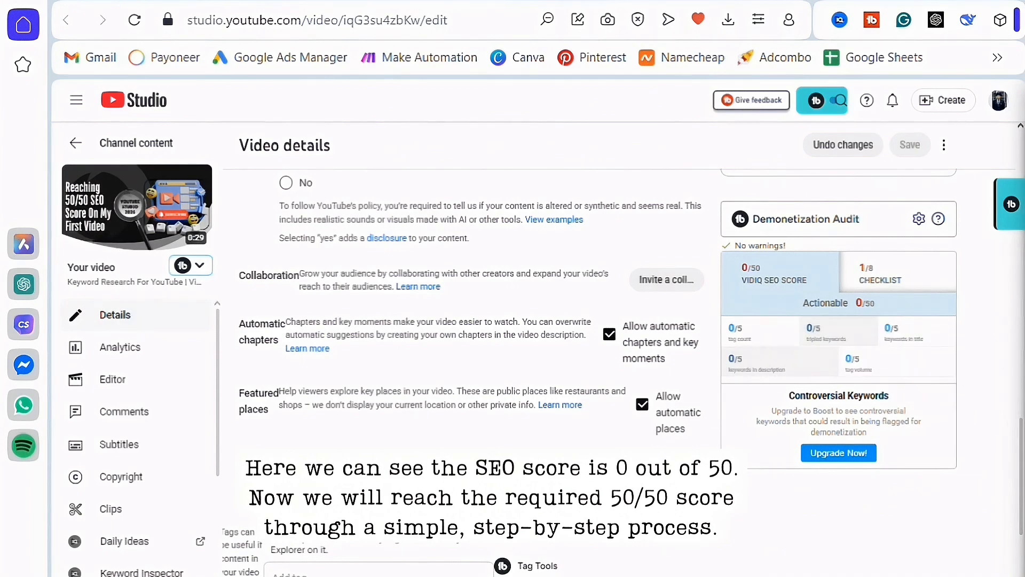
scroll(494, 527, down, 5)
scroll(495, 527, up, 4)
scroll(495, 527, up, 2)
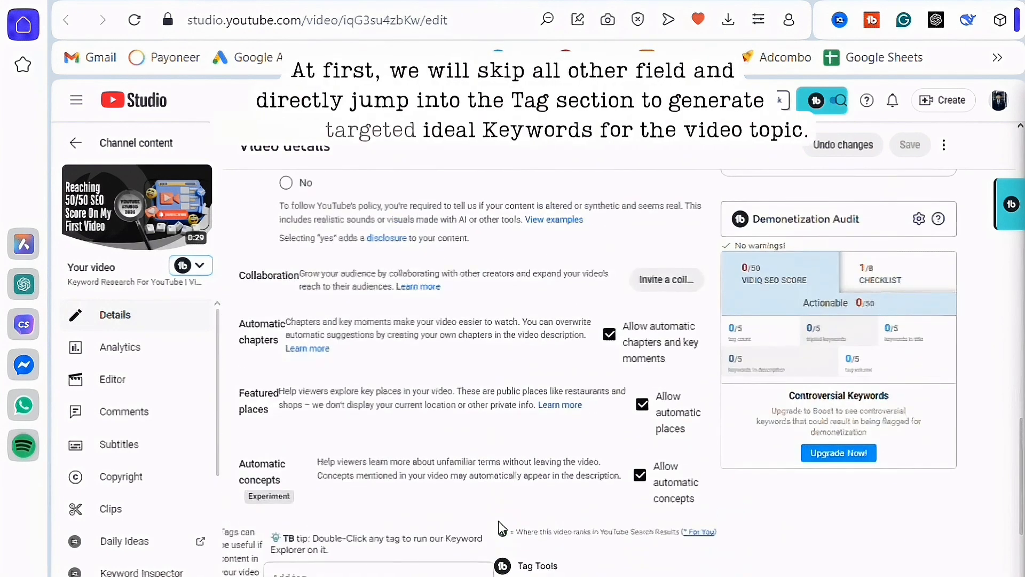
scroll(495, 527, down, 4)
click(386, 371)
scroll(374, 427, up, 3)
text(You)
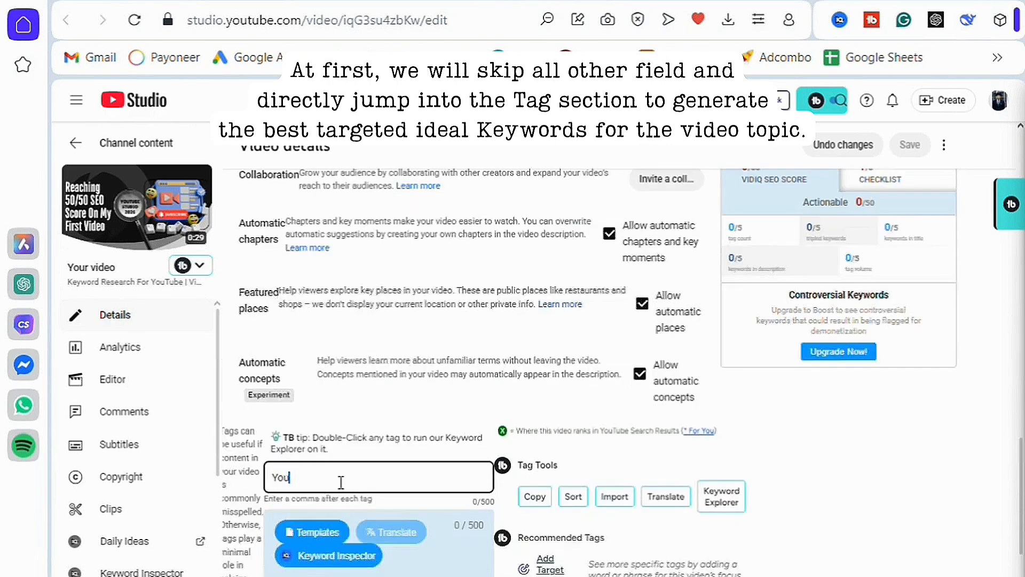
text(Tube studio)
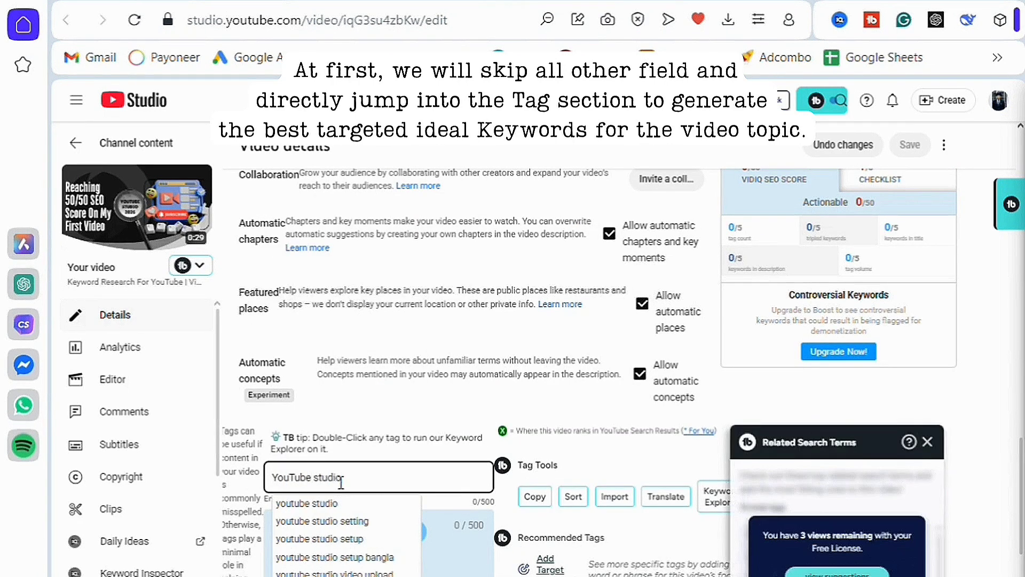
key(Return)
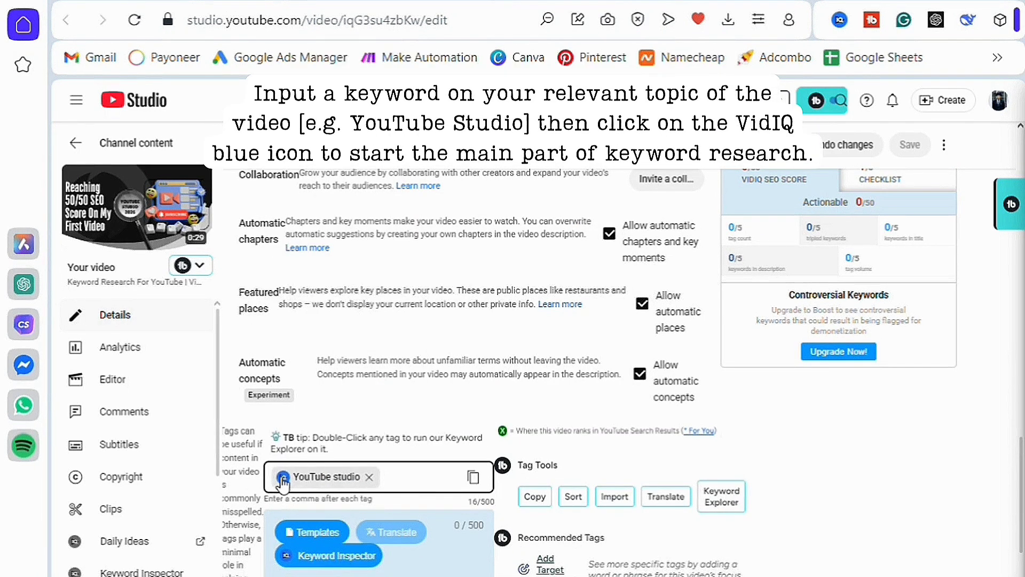
Step: Open the Keyword Inspector from the "YouTube studio" tag and look up the keyword "vidiq"
click(283, 477)
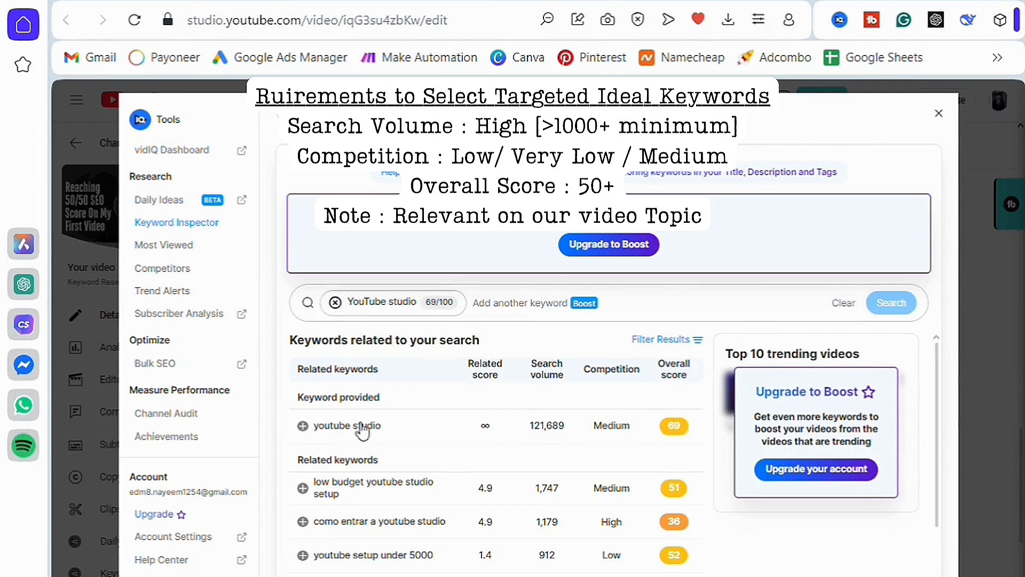
click(337, 304)
text(vidiq)
key(Return)
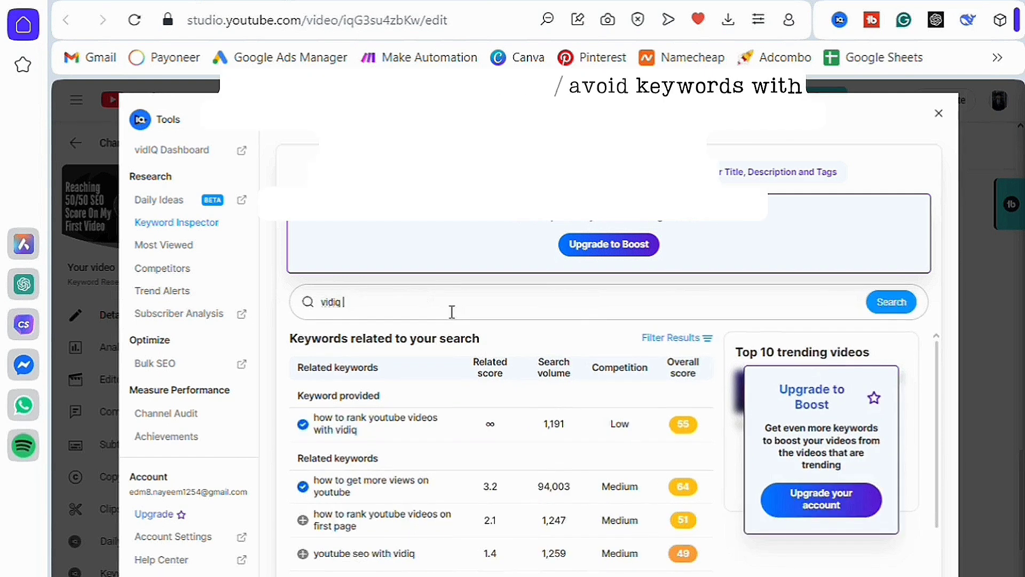
key(Return)
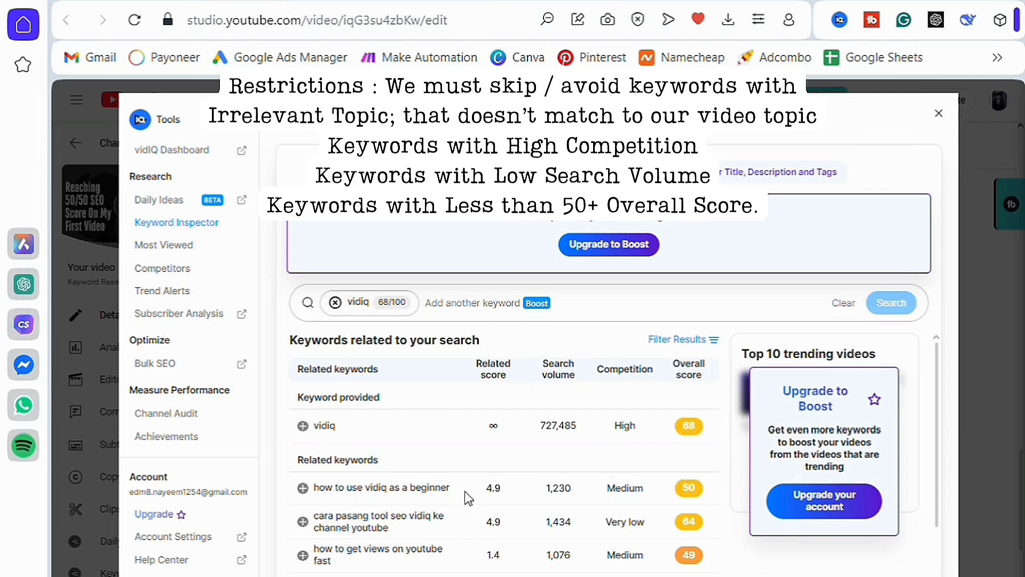
mouse_move(624, 552)
Step: Search the Keyword Inspector for "YouTube SEO" and add the keyword "youtube seo" to the video's tags
click(336, 302)
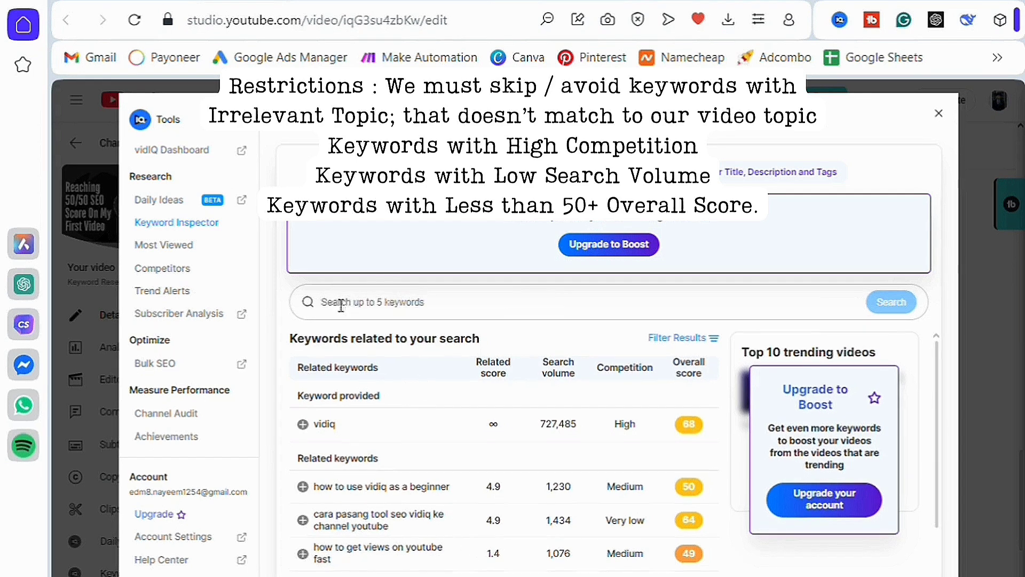
text(Y)
text(ouTube SE)
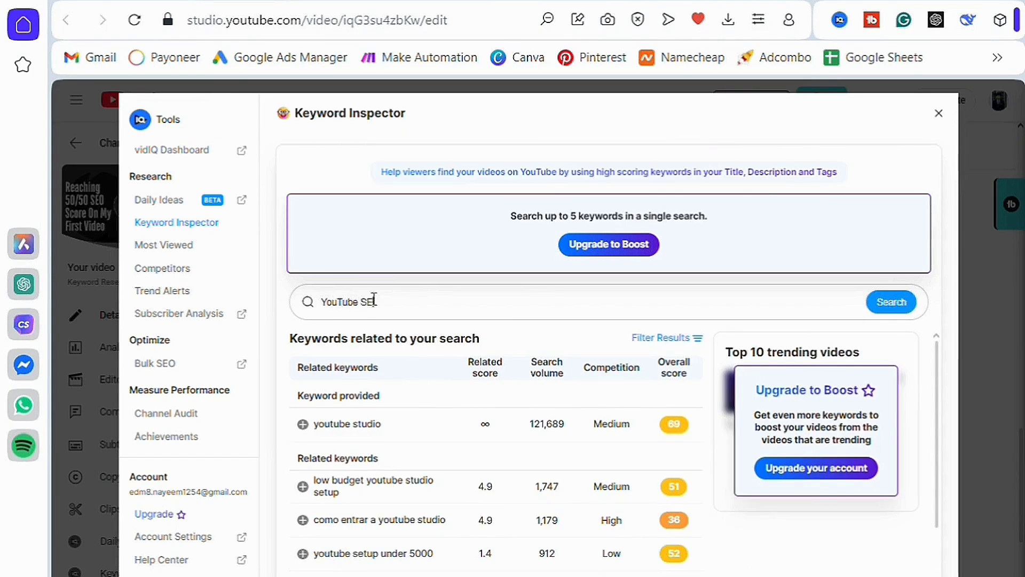
text(O)
key(Return)
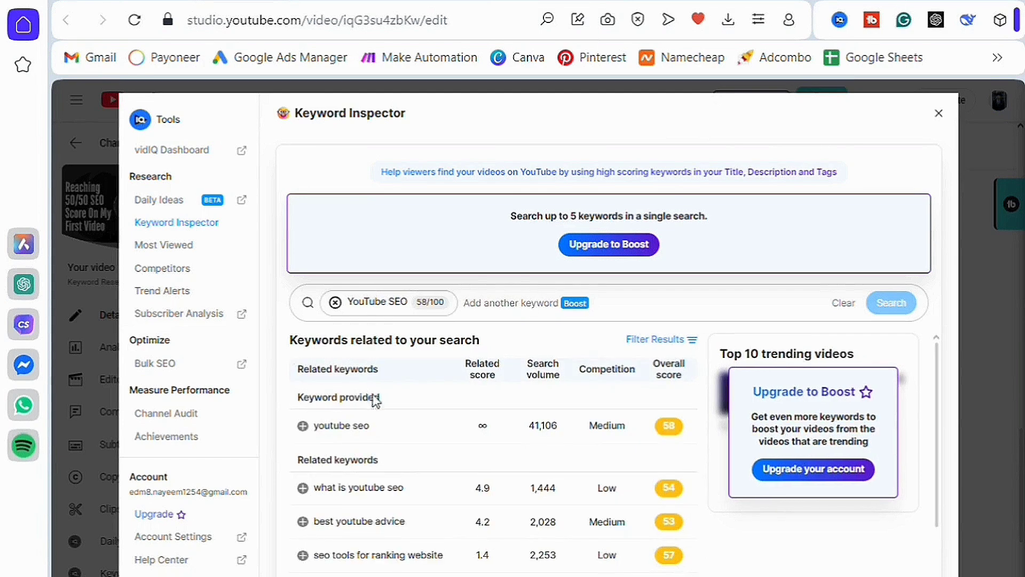
click(303, 426)
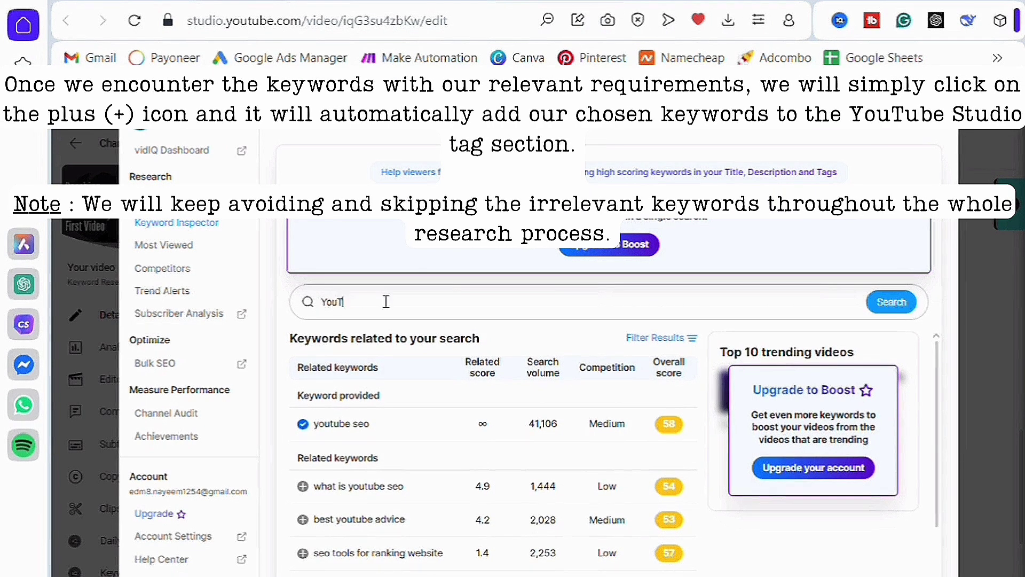
Step: Search for "YouTube SEO Tips" and add the related keyword "how to get more views" to the tags
text(ube SEO Tips)
key(Return)
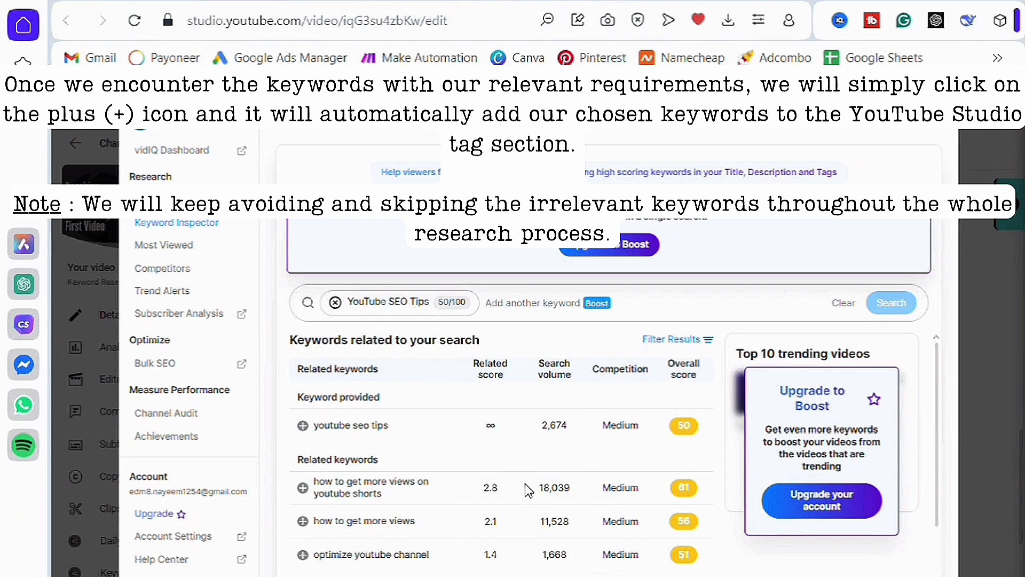
click(303, 522)
Step: Search for "how to use vidIQ" and add "how to use vidiq", "vidiq keyword research" and "vidiq review" to the tags
click(336, 303)
click(385, 305)
text(how to uys)
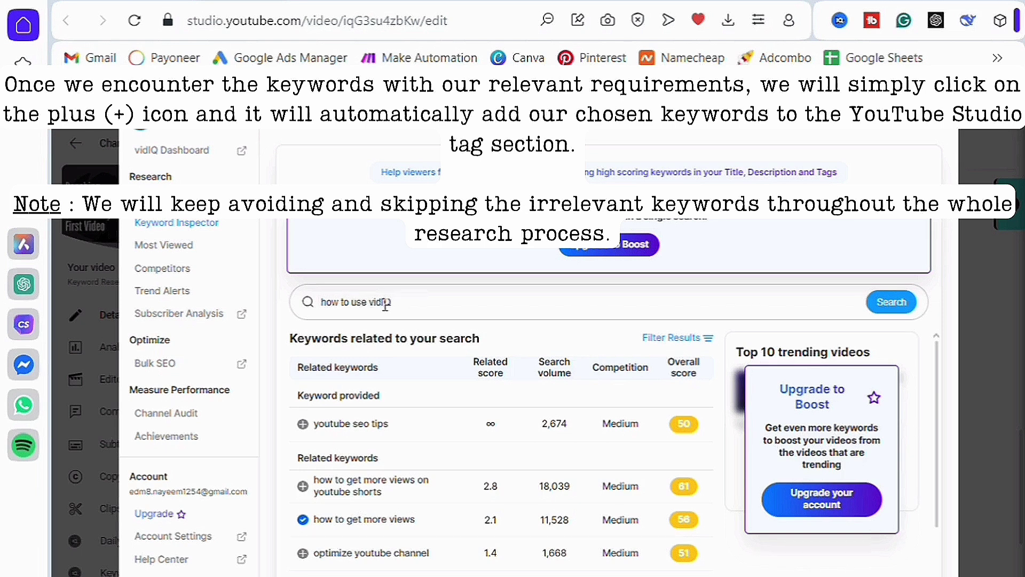
text( vidiQ)
key(Return)
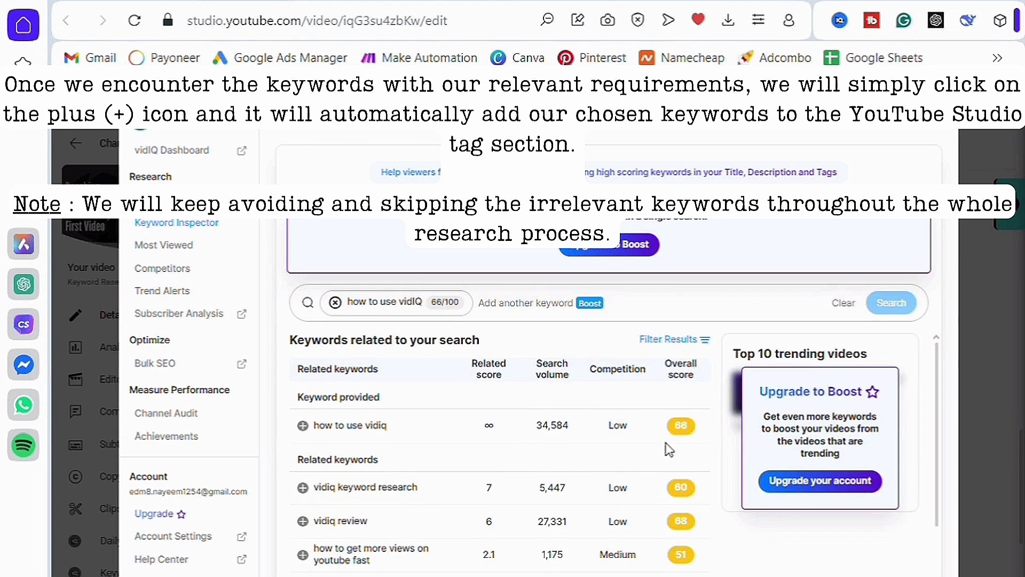
click(303, 425)
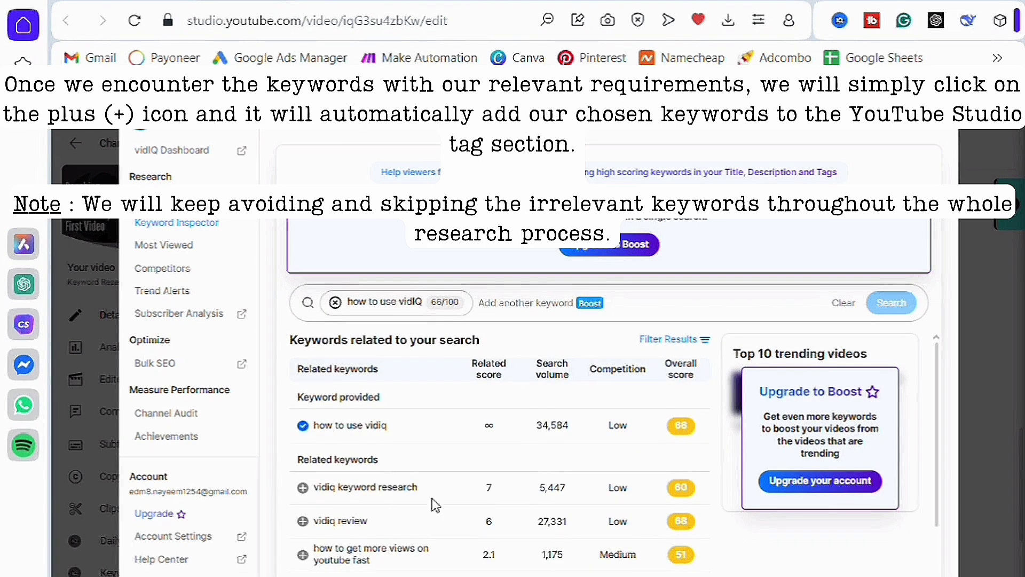
click(303, 488)
click(302, 521)
Step: Search for "YouTube SEO full guide" and add the keyword "seo tutorial for beginners" to the tags
click(335, 302)
text(YouTube SEO)
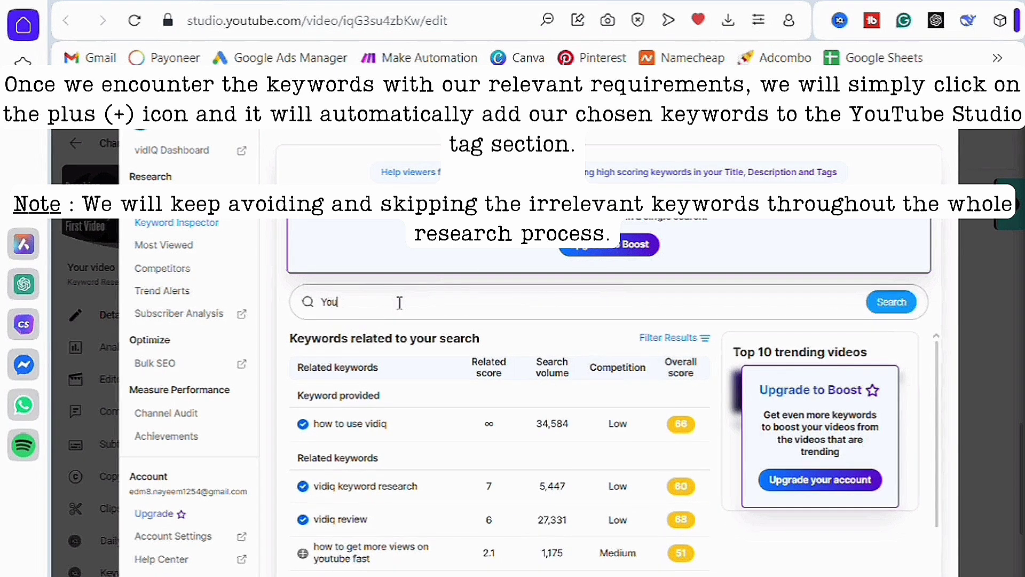
text( full guide)
key(Return)
click(303, 488)
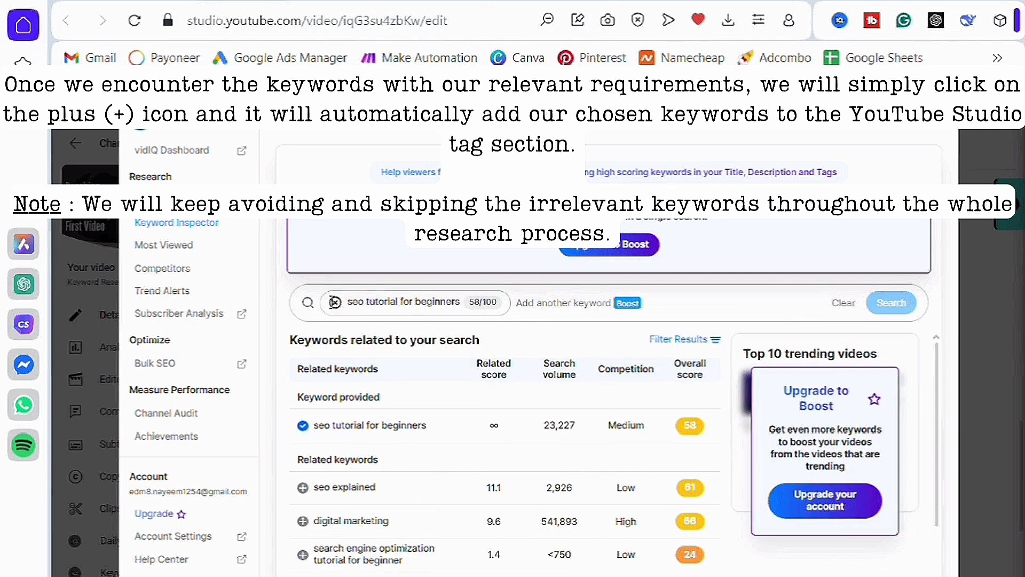
Step: Search for "YouTube SEO Checklist" and add the keywords "youtube seo checklist" and "seo tutorial" to the tags
click(336, 302)
text(YouTube SEO Checklist)
key(Return)
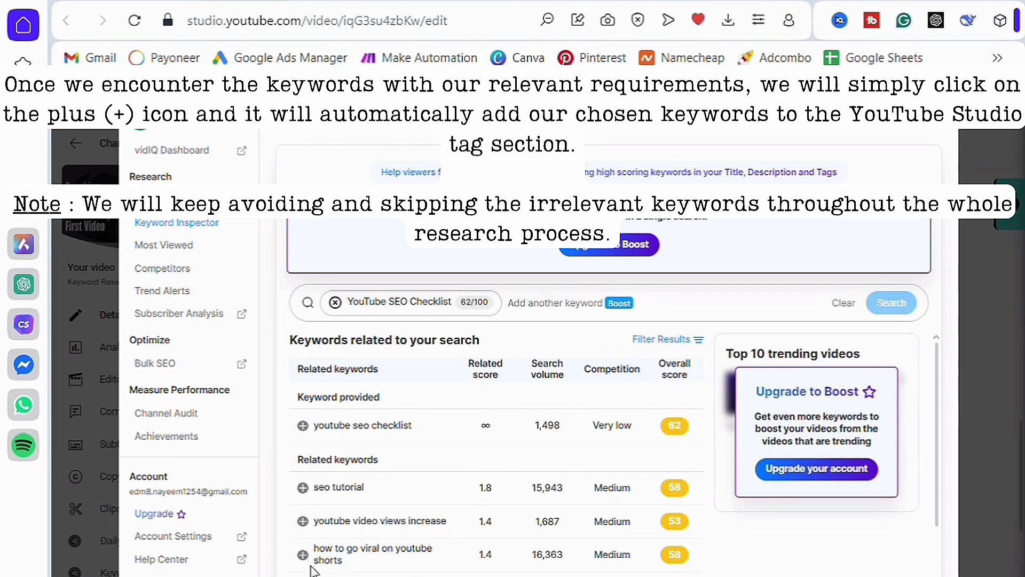
click(303, 426)
click(303, 487)
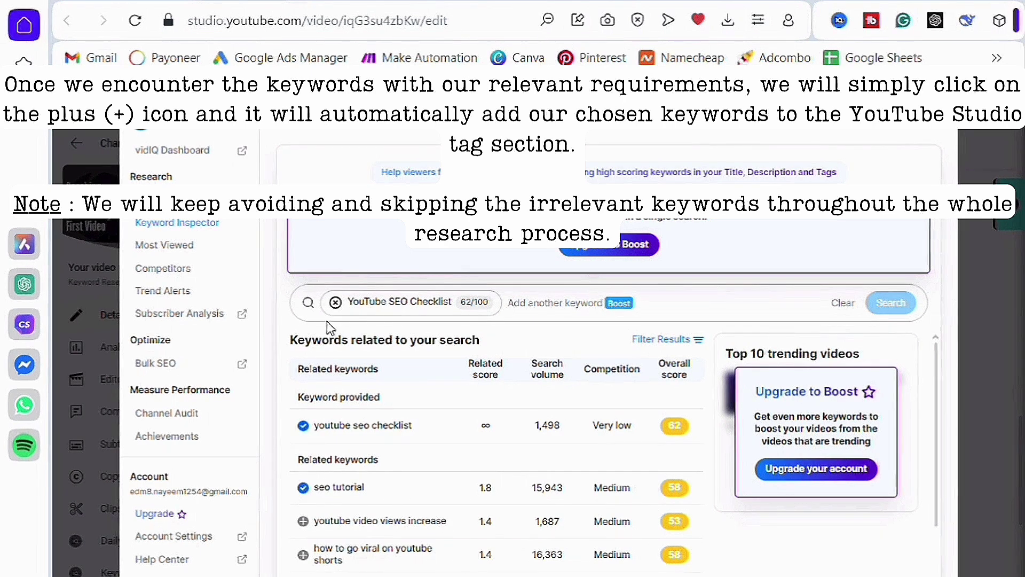
Step: Search for "YouTube ranking factor" and add the keyword "youtube ranking factor" to the tags
click(335, 303)
text(YouTube ranking factor)
key(Return)
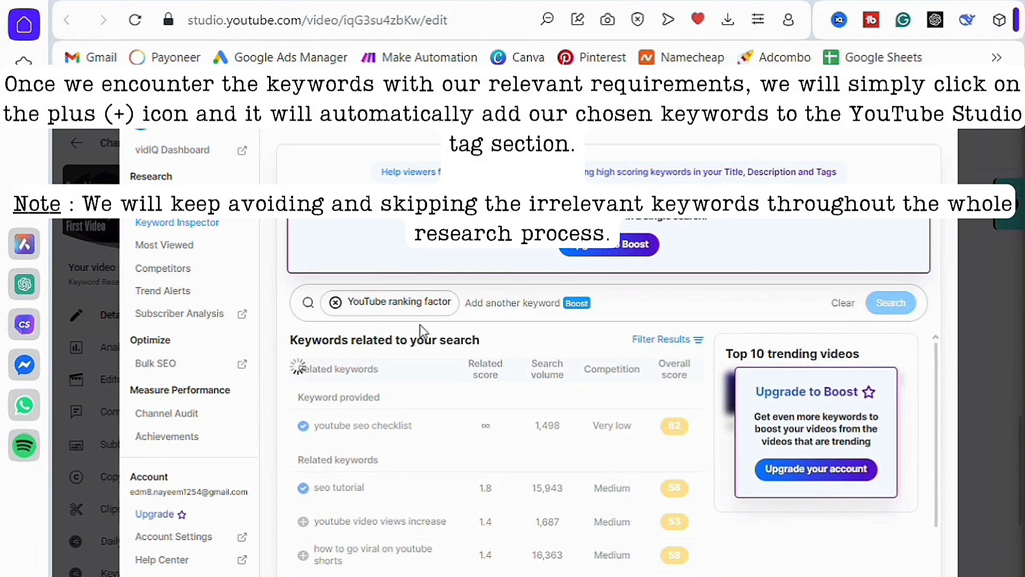
click(303, 426)
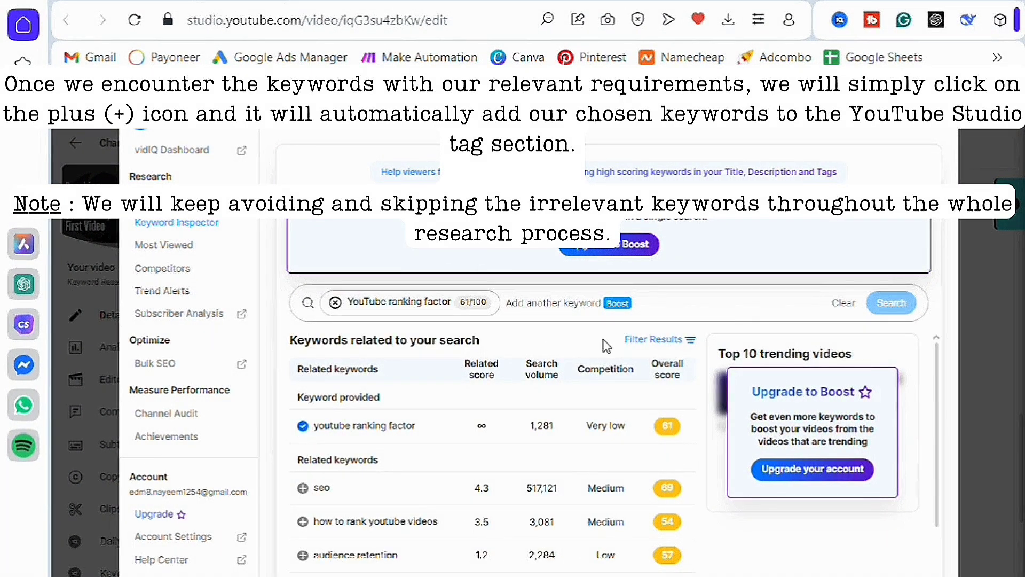
Step: Search for "Keyword reasearch for youtube" and add "keyword reasearch for youtube" and "youtube channel keywords" to the tags
click(357, 299)
text(Keyword reasearch for youtube)
key(Return)
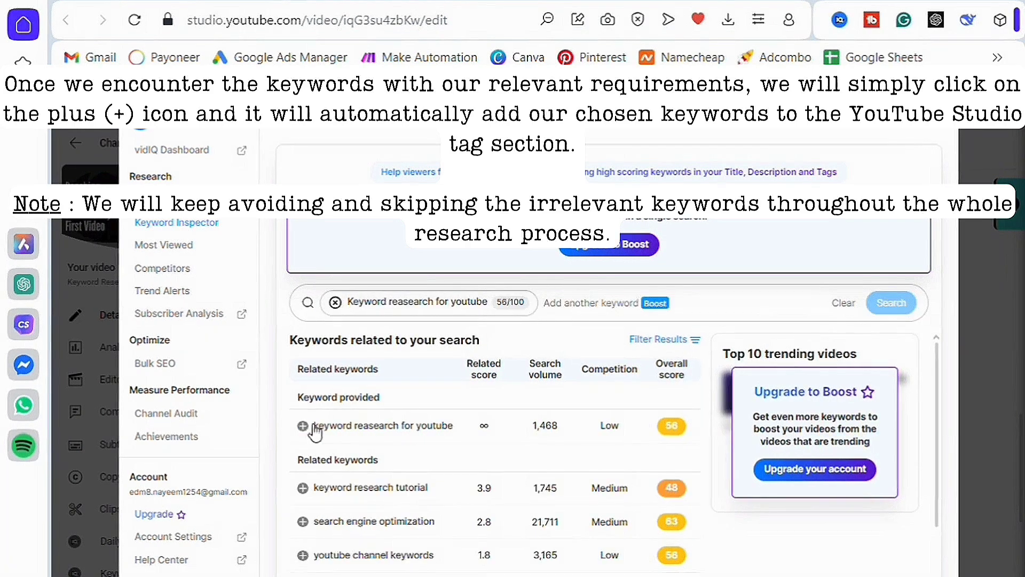
click(303, 427)
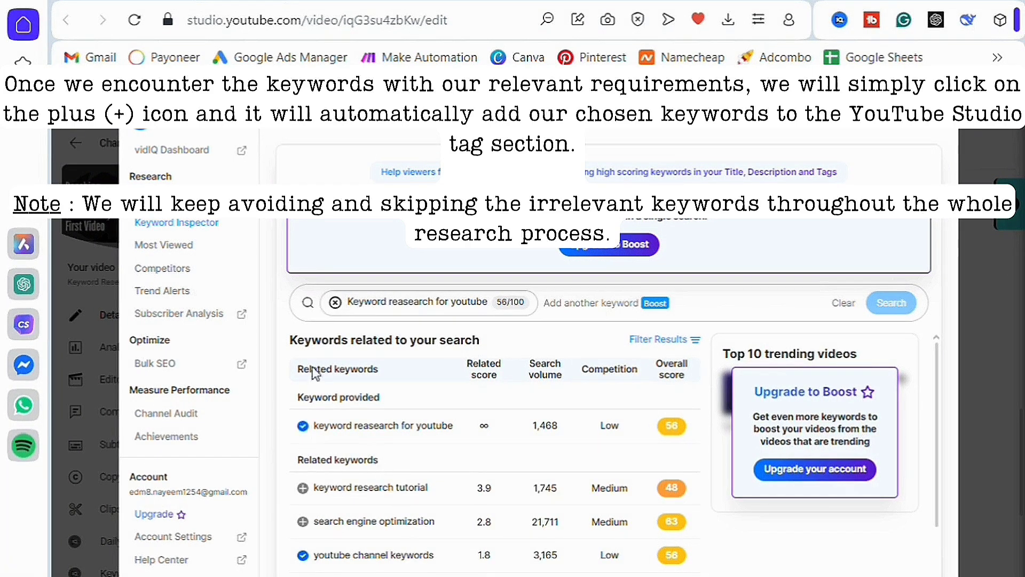
Step: Search for "How to rank youtube videos" and add the keyword "how to rank youtube videos" to the tags
click(336, 302)
text(How to rank youtube videos)
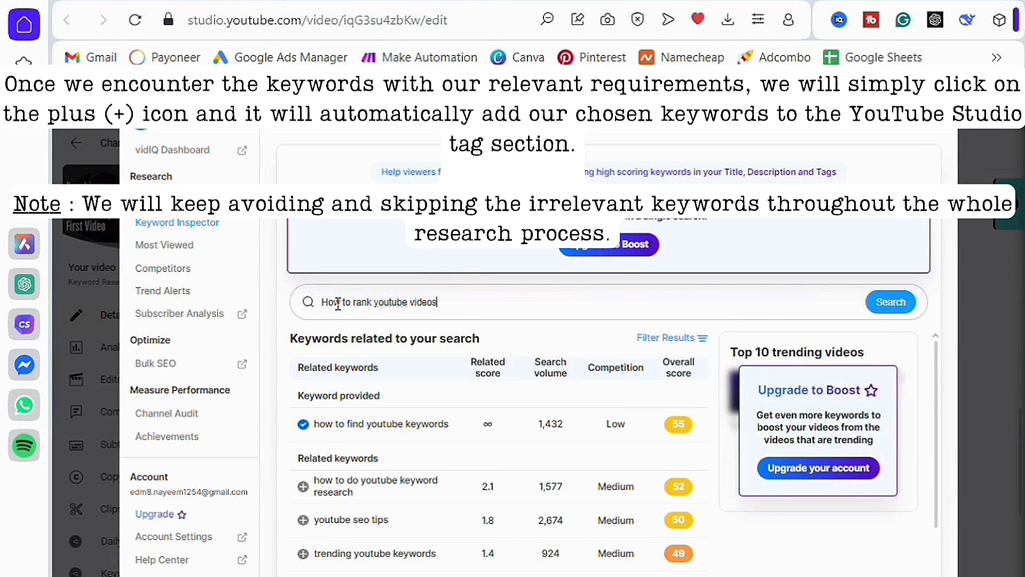
key(Return)
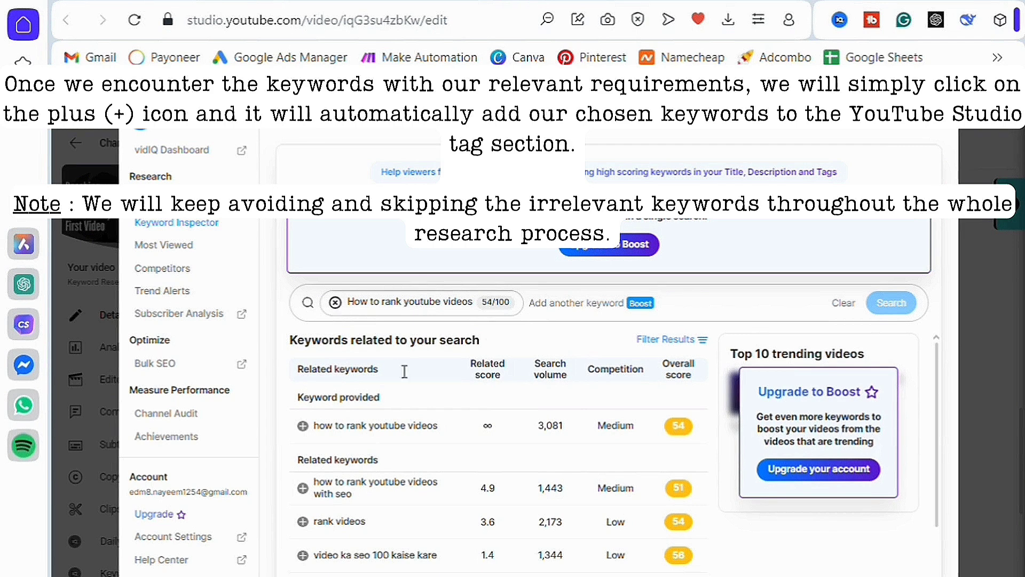
click(303, 426)
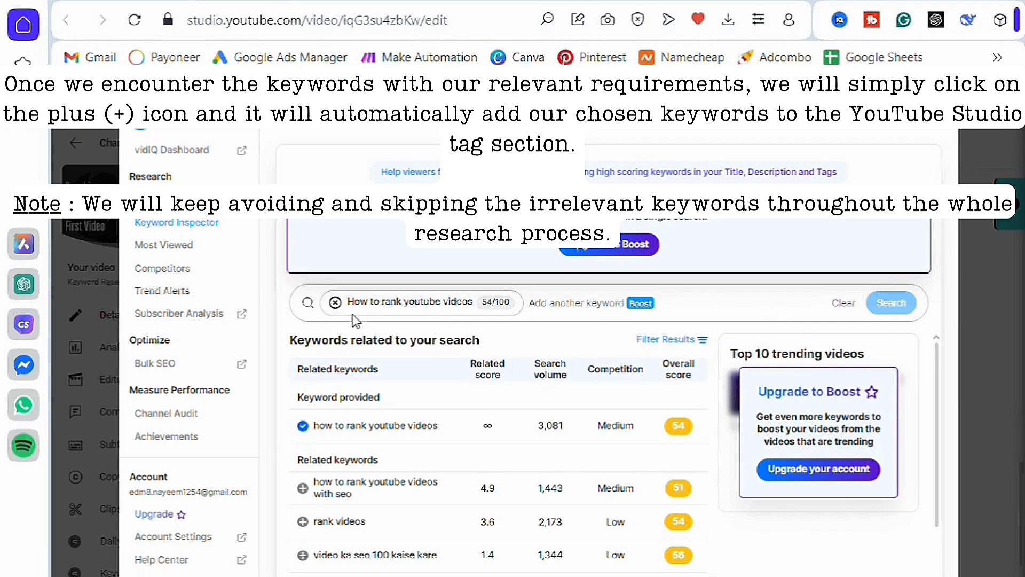
Step: Search for "youtube keywords low competition" and add that keyword to the video's tags
click(336, 302)
text(youtube keywords low compet)
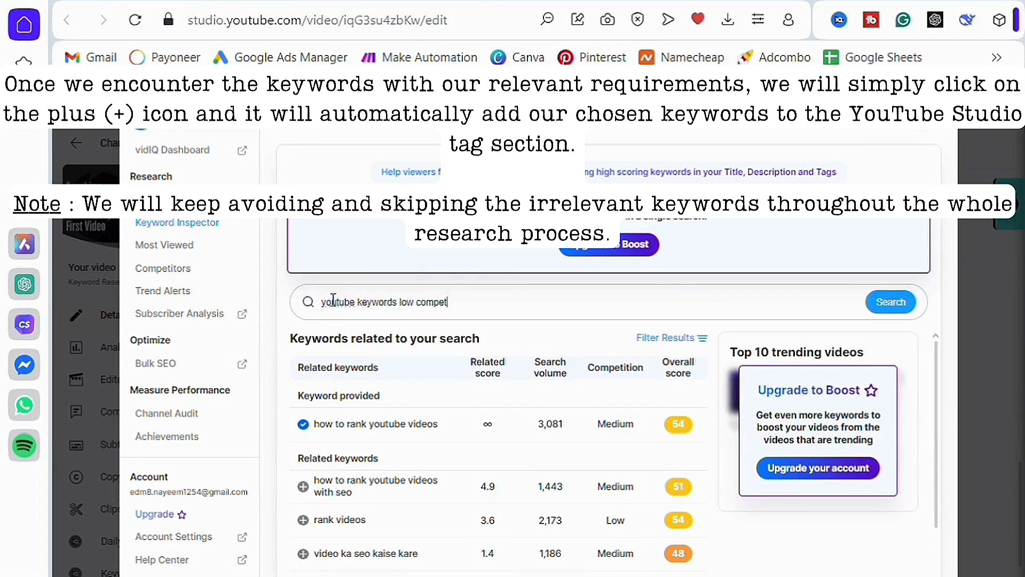
text(ition)
key(Return)
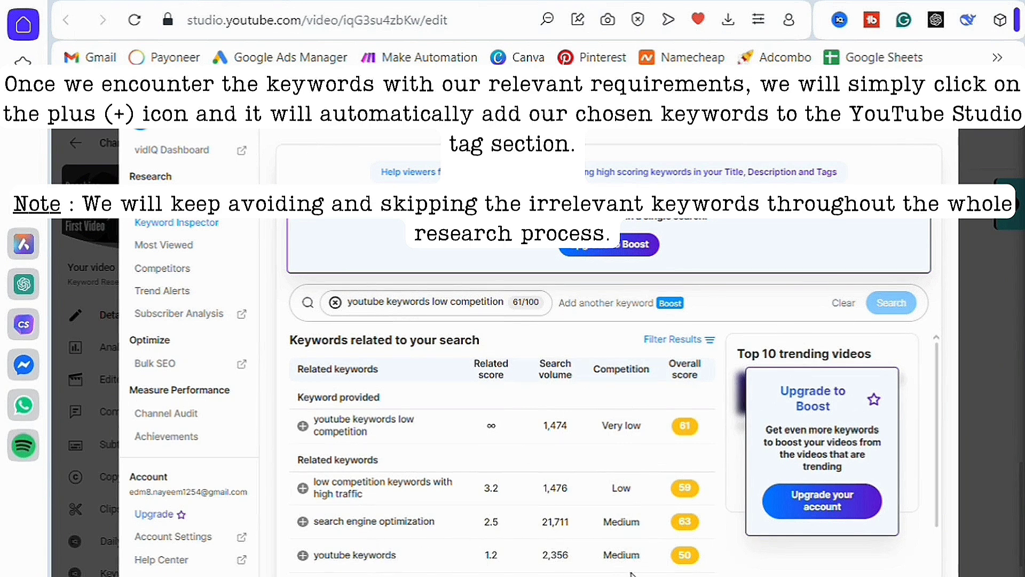
click(304, 427)
Step: Search for "how to get more views on youtube" and add that keyword to the video's tags
click(335, 302)
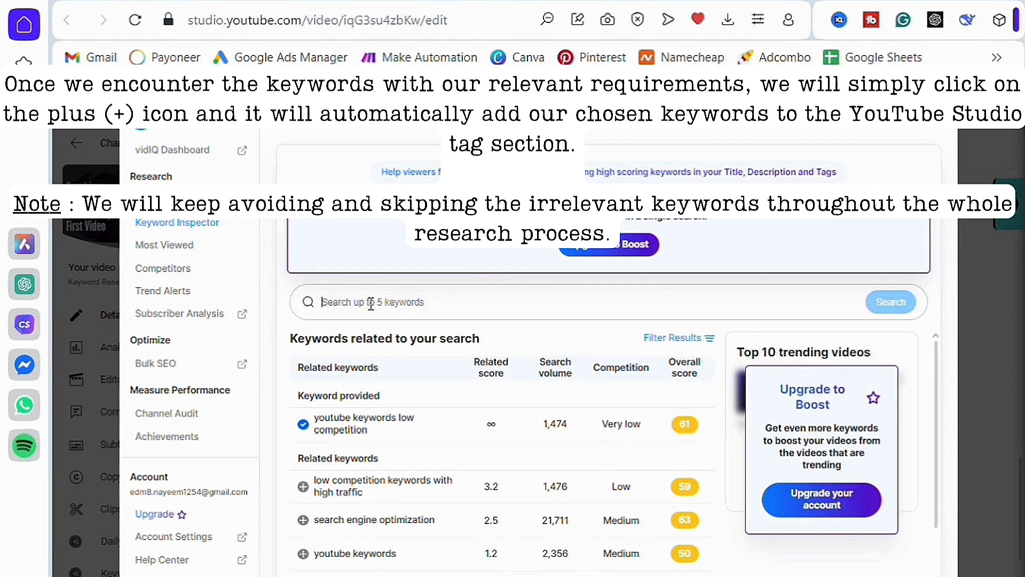
text(howa t)
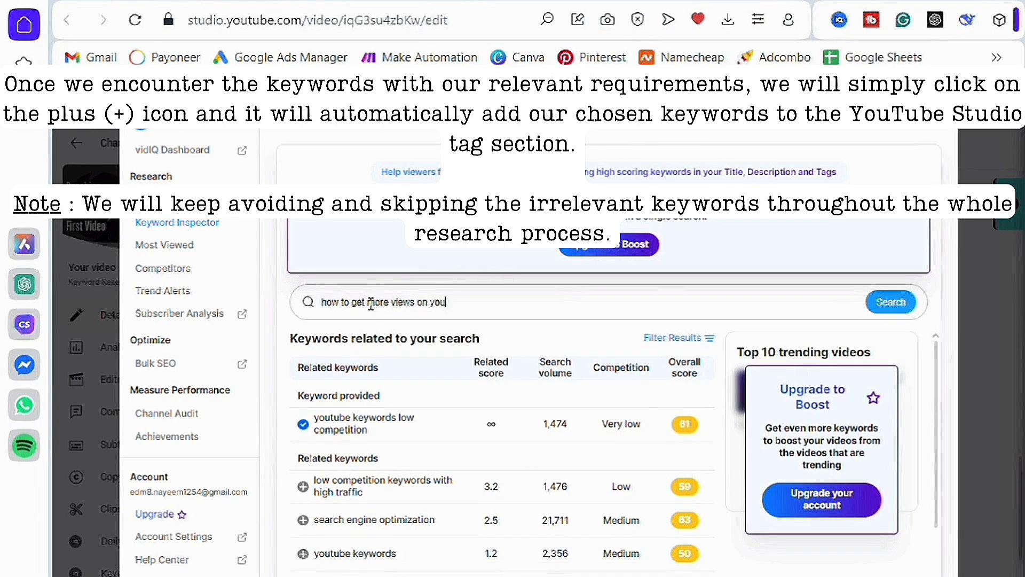
text(o get more views on youtube)
key(Return)
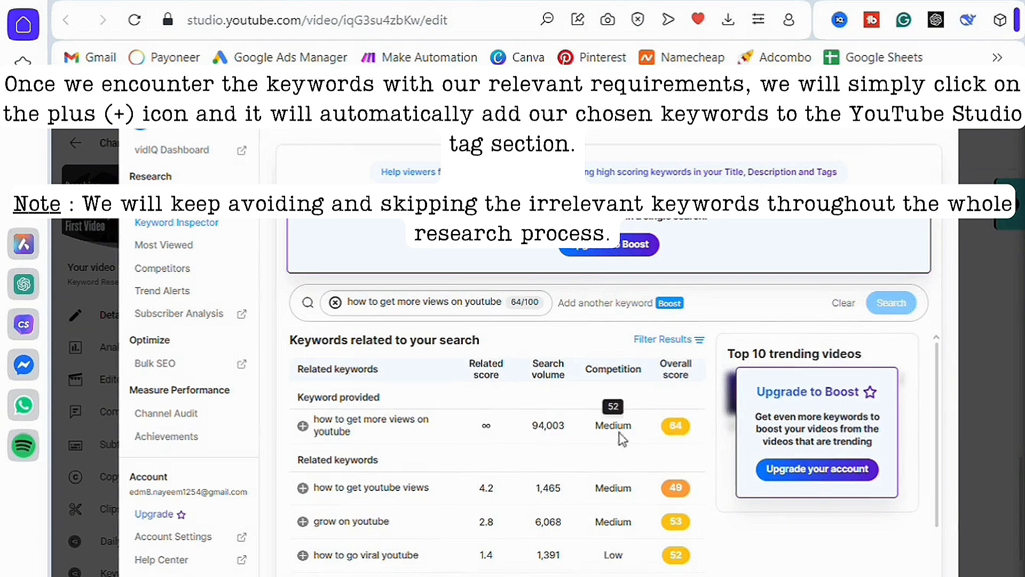
click(303, 426)
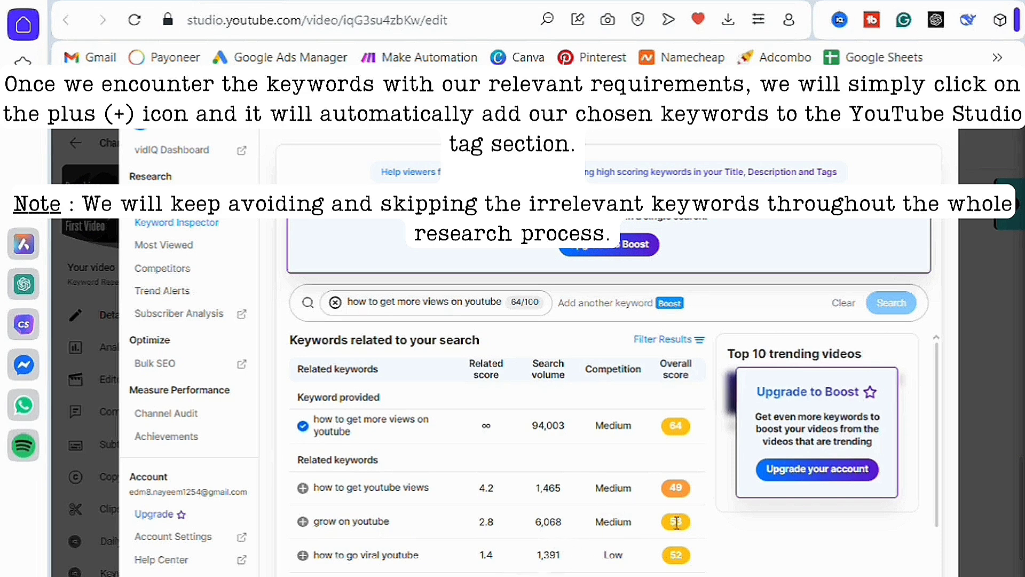
Step: Replace the current search keyword with "youtube tips" and add that keyword to the video's tags
click(335, 302)
text(youtube tips)
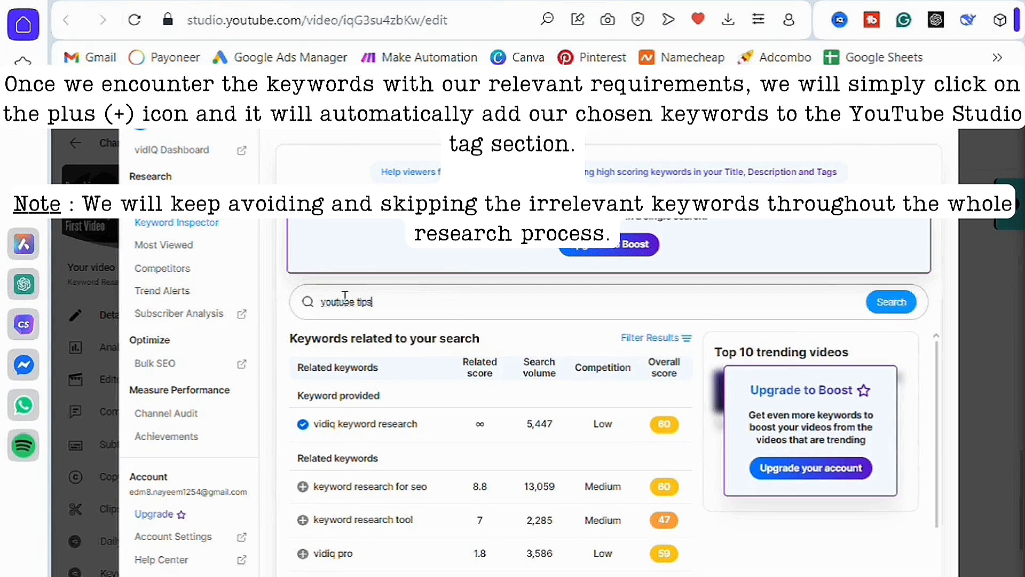
key(Return)
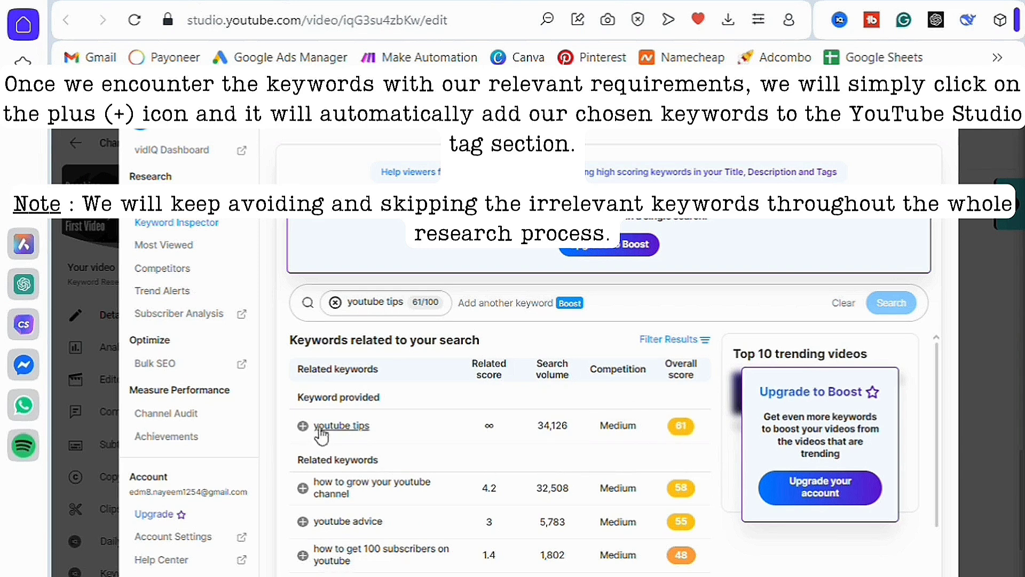
click(303, 426)
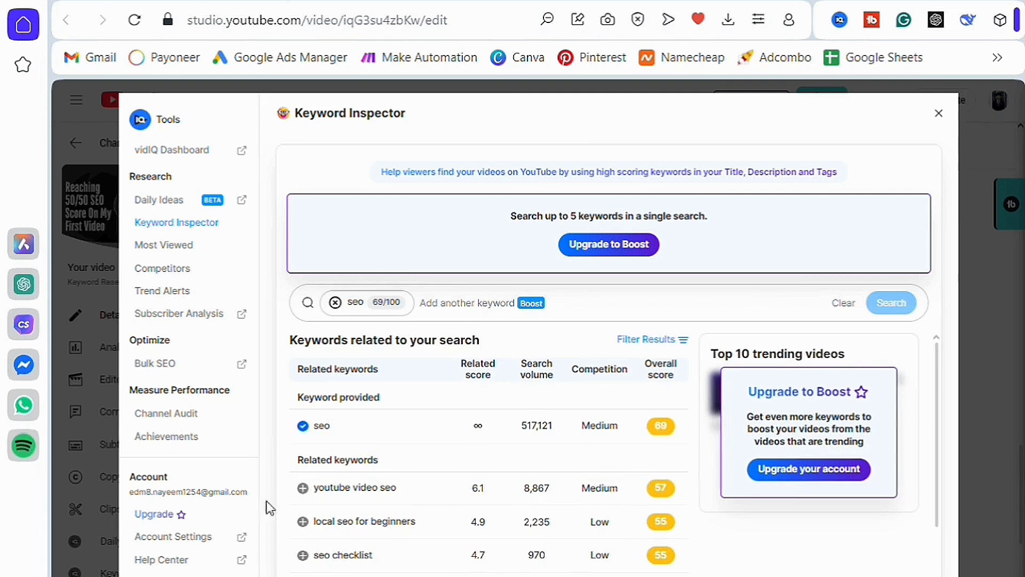
Step: Add the related keyword "youtube video seo" to the tags and close the Keyword Inspector
click(302, 488)
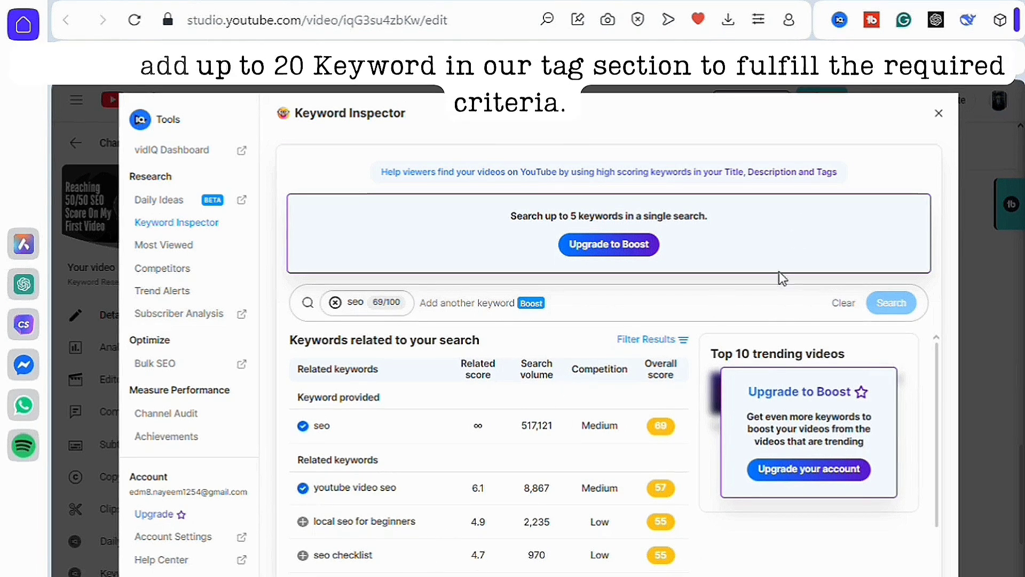
click(980, 119)
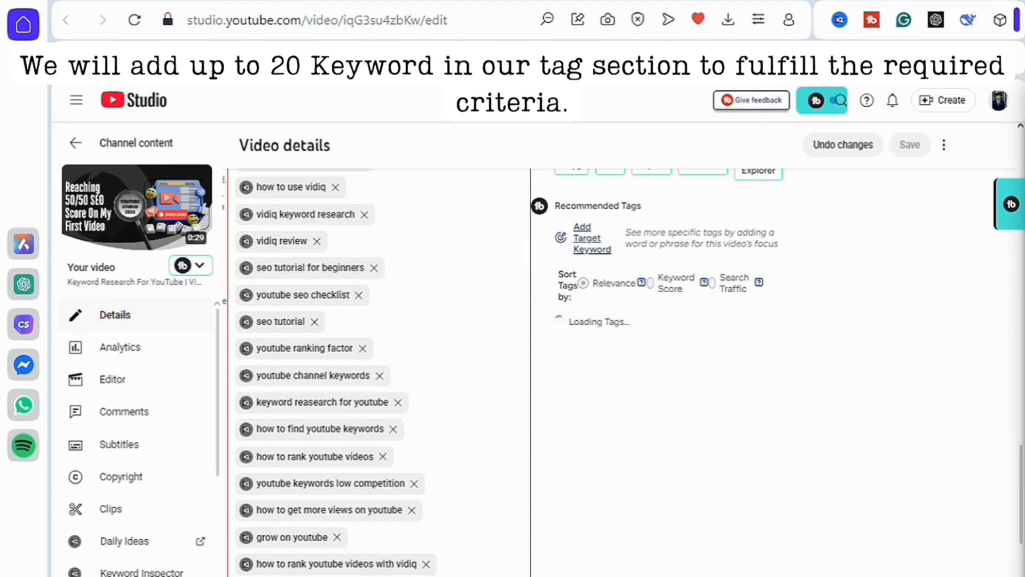
Step: Apply the suggested title "The SHOCKING Truth About VidIQ and YouTube Studio for Keyword Research" to the video
scroll(374, 374, up, 4)
scroll(481, 347, up, 4)
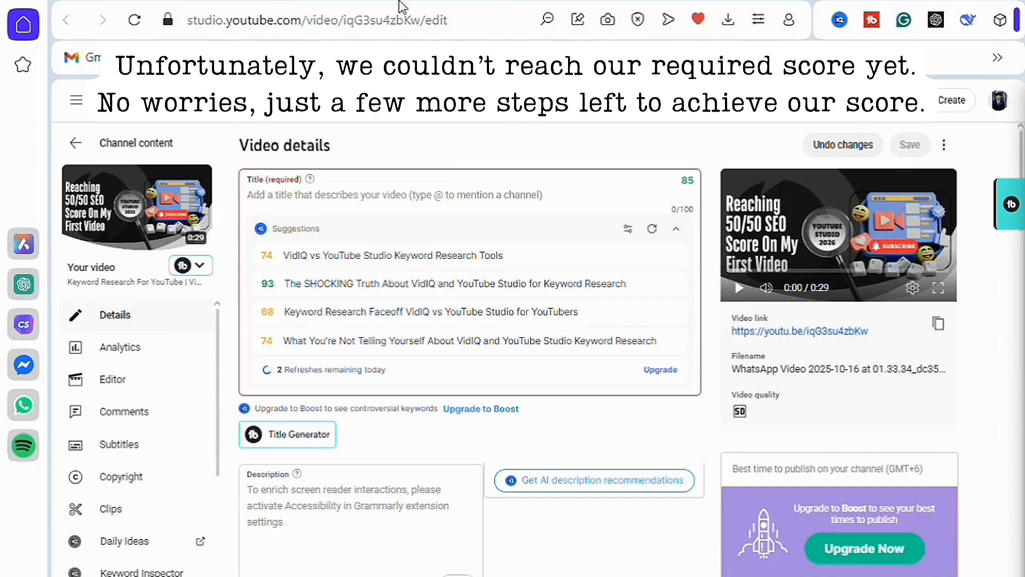
click(412, 287)
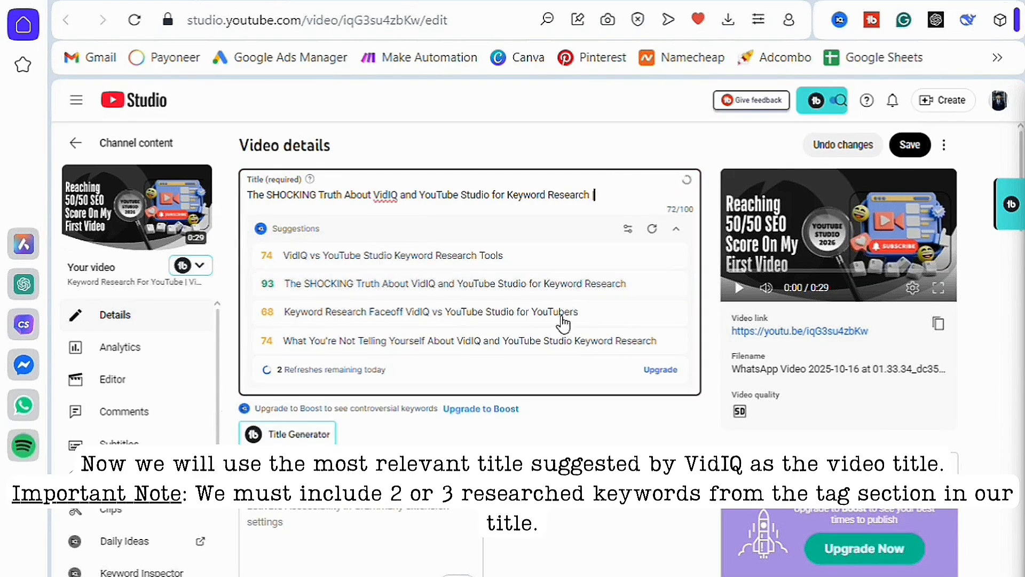
Step: Copy the "YouTube studio" tag and append it to the video title as "| YouTube Studio |"
scroll(556, 520, down, 15)
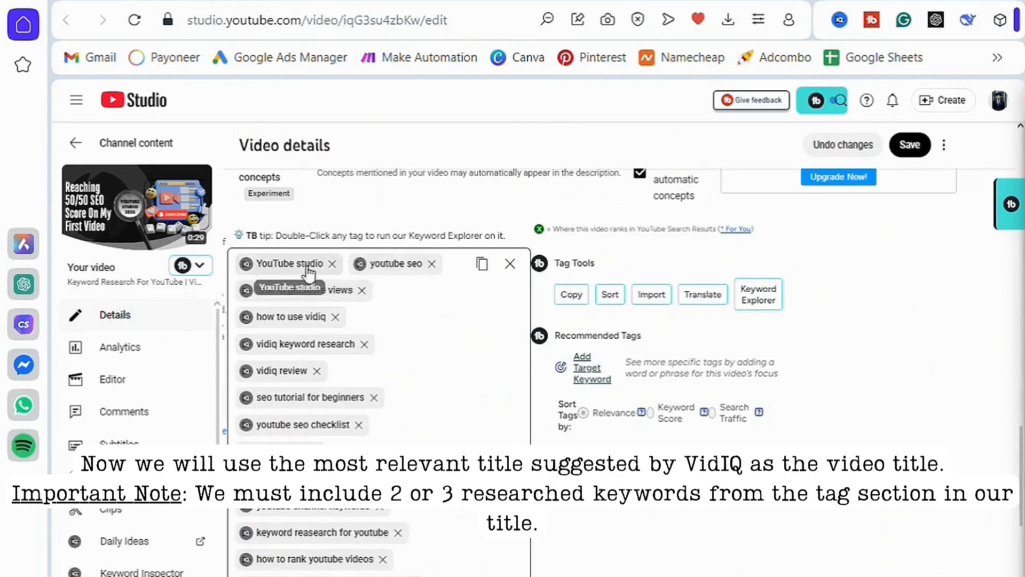
drag(257, 264, 335, 267)
key(ctrl+c)
scroll(659, 331, up, 7)
scroll(659, 331, up, 5)
click(636, 195)
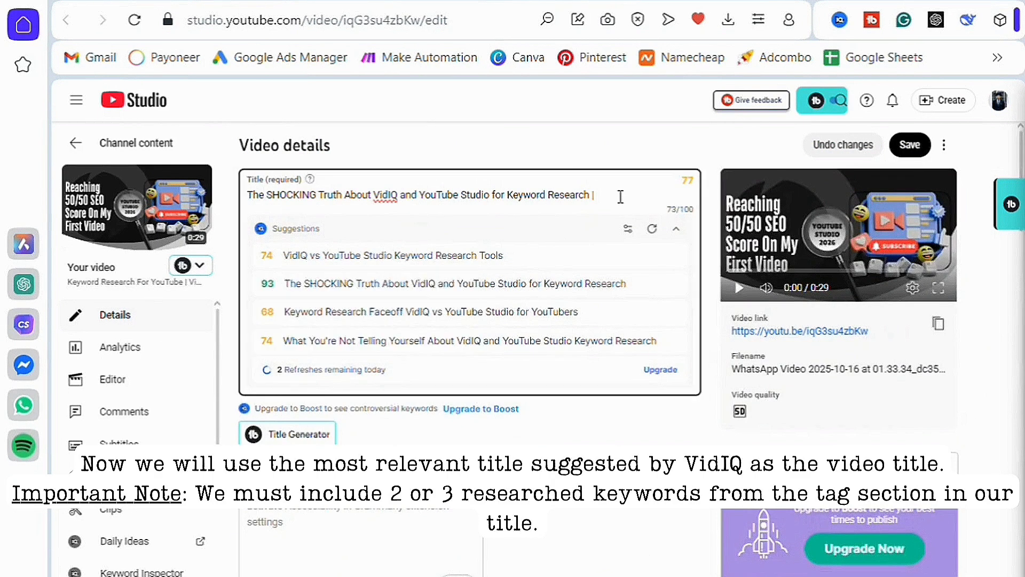
text(|)
key(ctrl+v)
key(BackSpace)
text(S |)
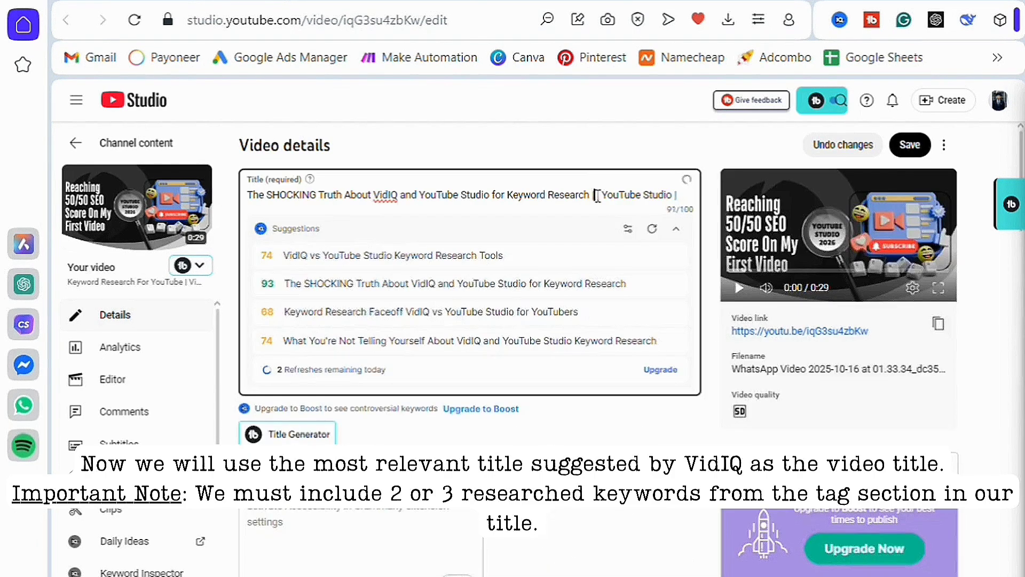
Step: Insert "YouTube SEO |" before "YouTube Studio" in the title and remove the trailing separator
text(YouTube |)
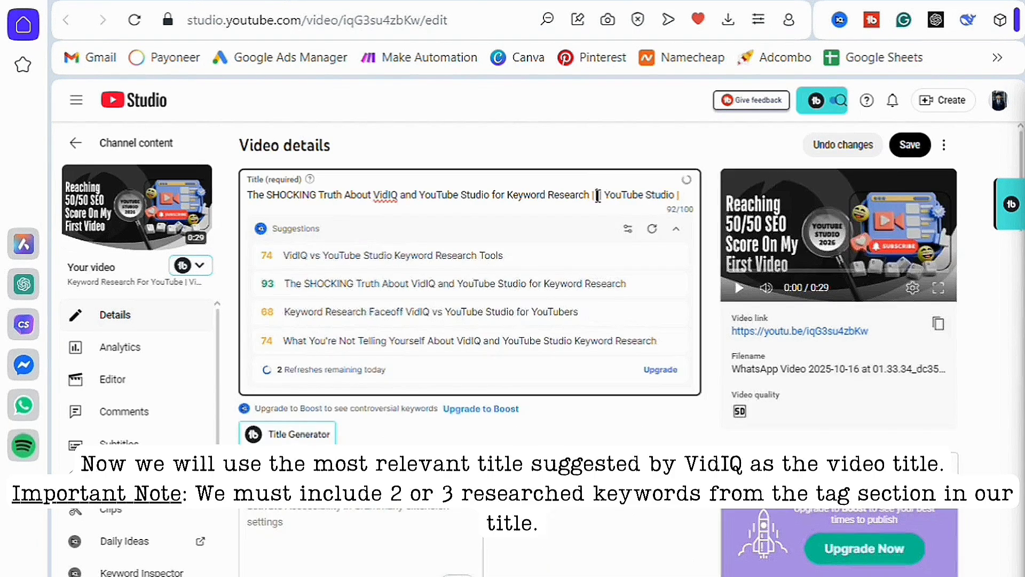
text( SEO)
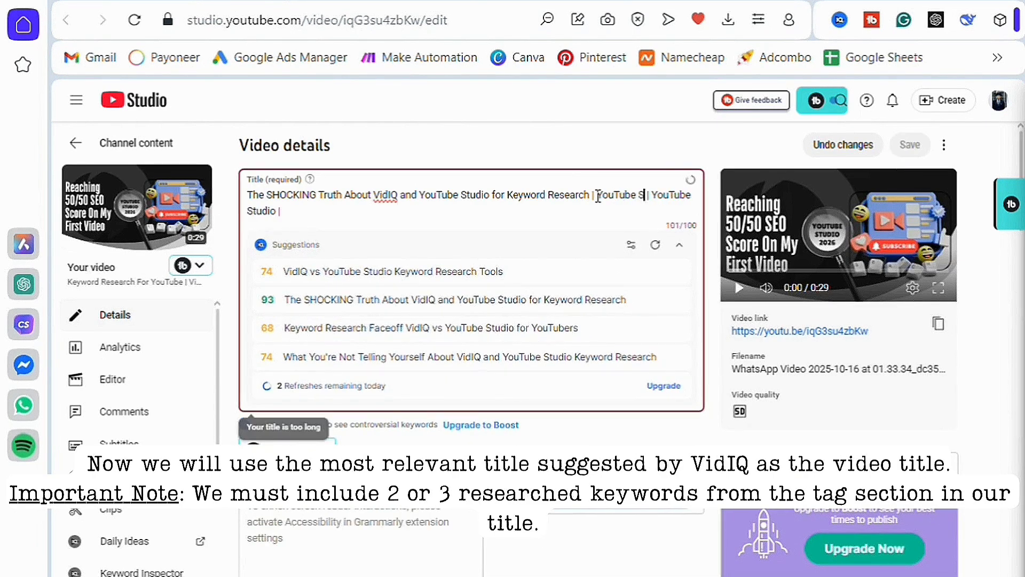
click(418, 213)
key(BackSpace)
key(BackSpace)
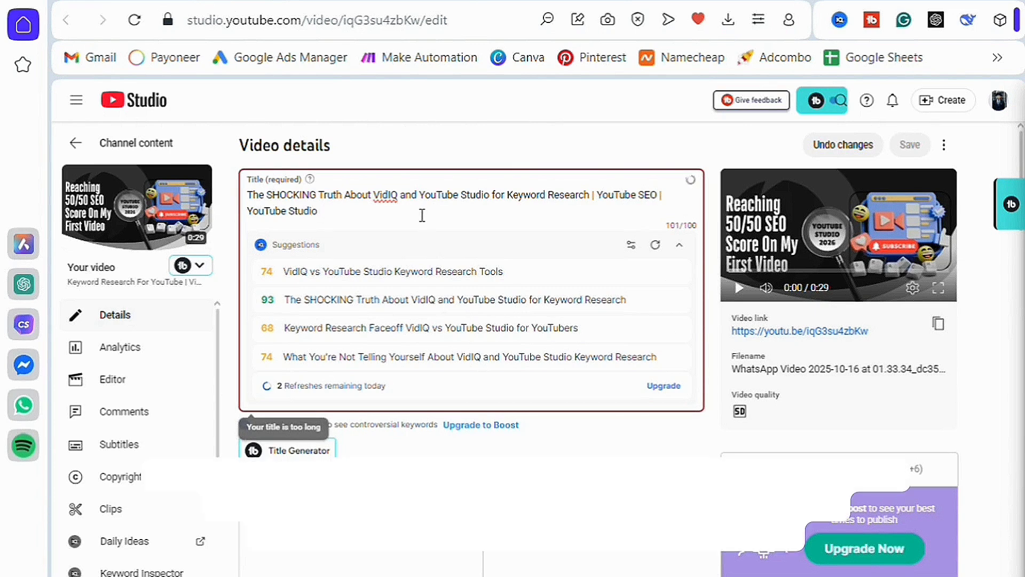
Step: Copy the complete video title and paste it into the empty description
drag(249, 196, 311, 212)
key(ctrl+c)
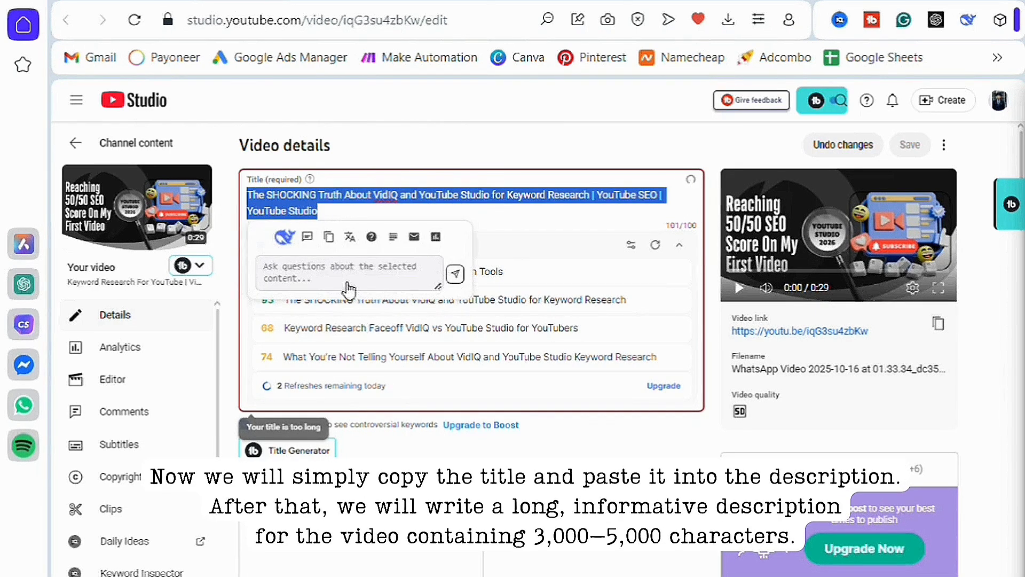
scroll(357, 374, down, 2)
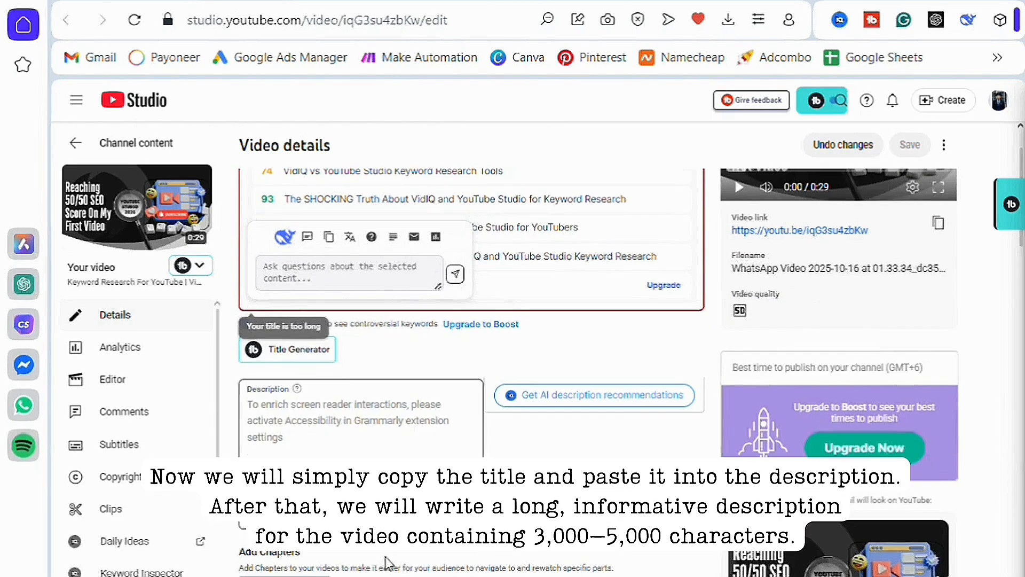
click(355, 406)
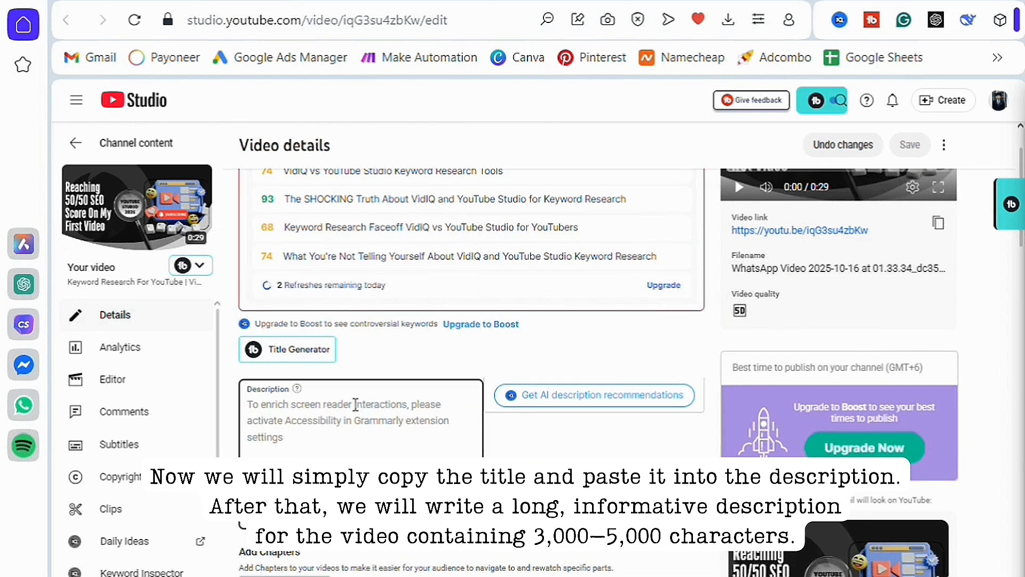
key(ctrl+v)
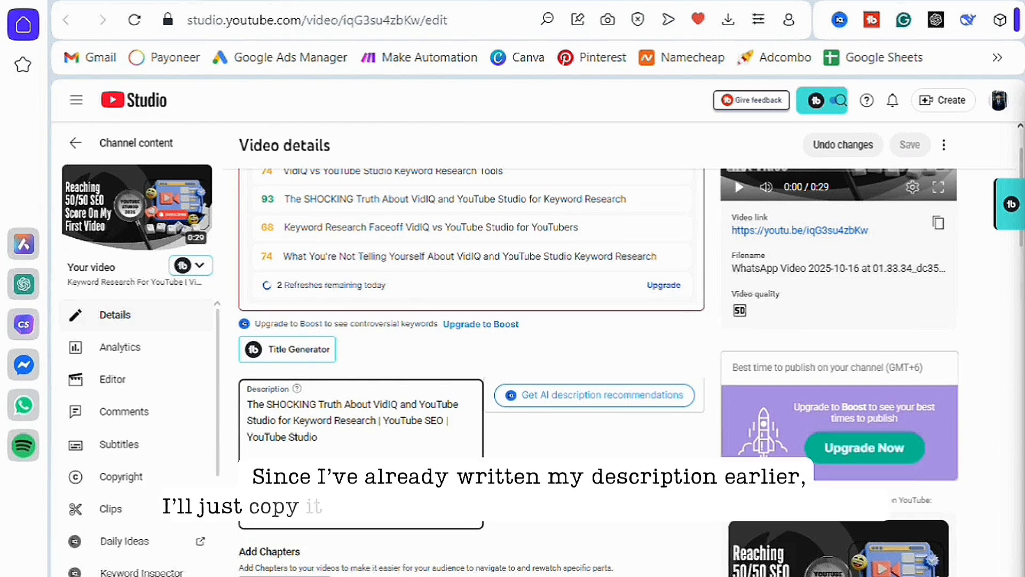
Step: Switch to Notepad, copy the whole note beginning "In this video, I'm going to reveal", and minimize the window
key(alt+Tab)
click(762, 110)
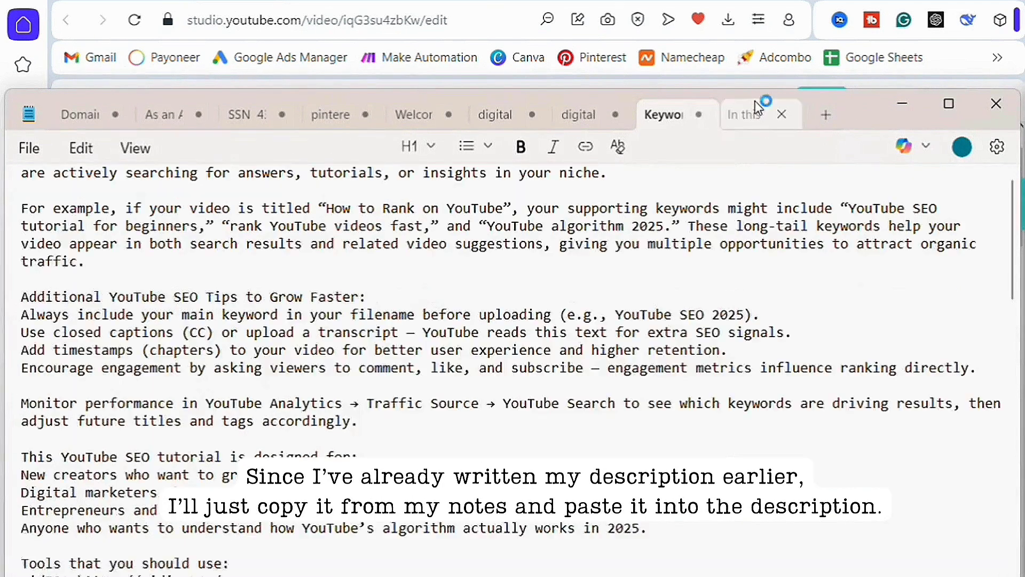
scroll(584, 420, up, 10)
scroll(583, 420, up, 7)
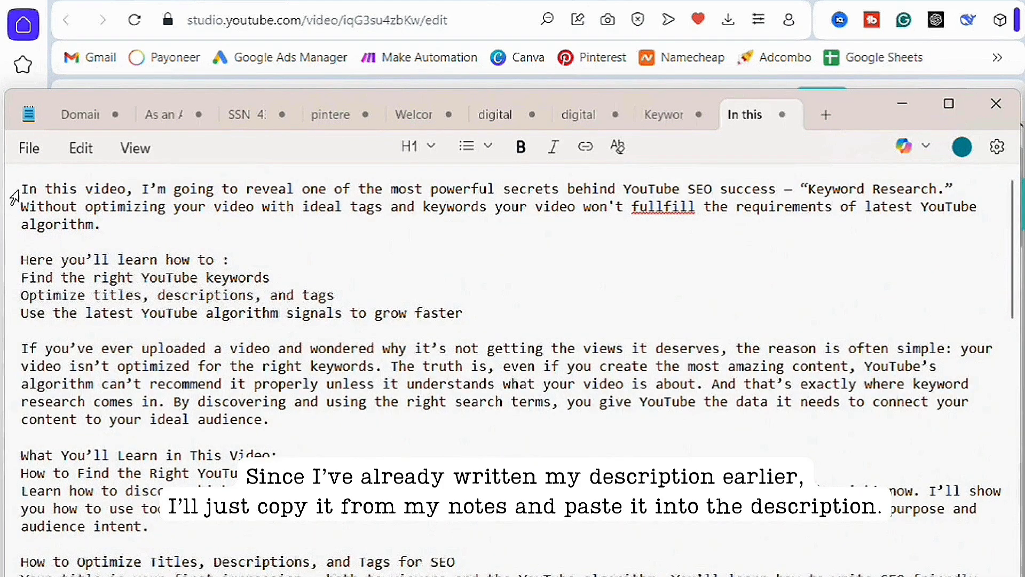
key(ctrl+a)
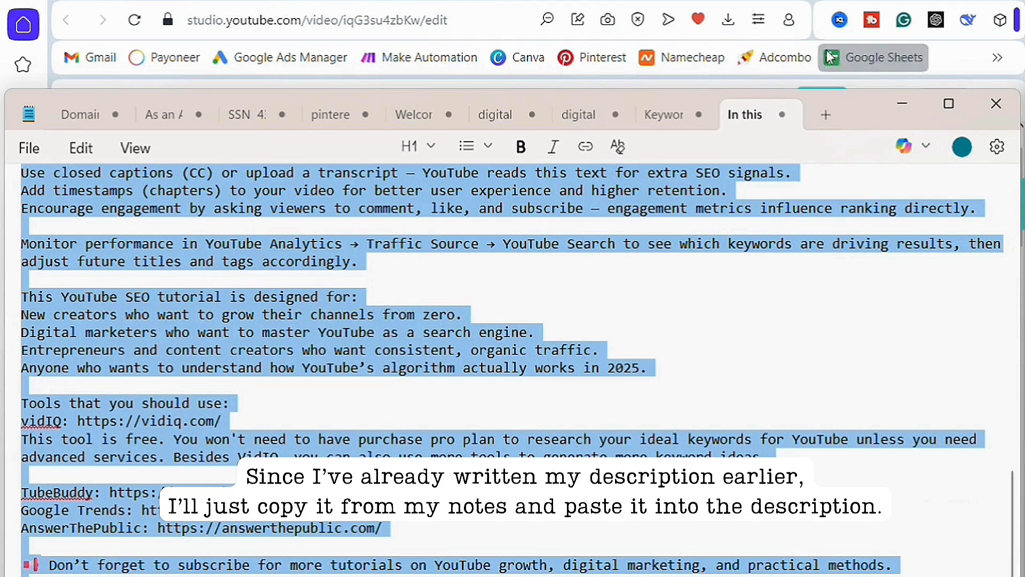
click(902, 103)
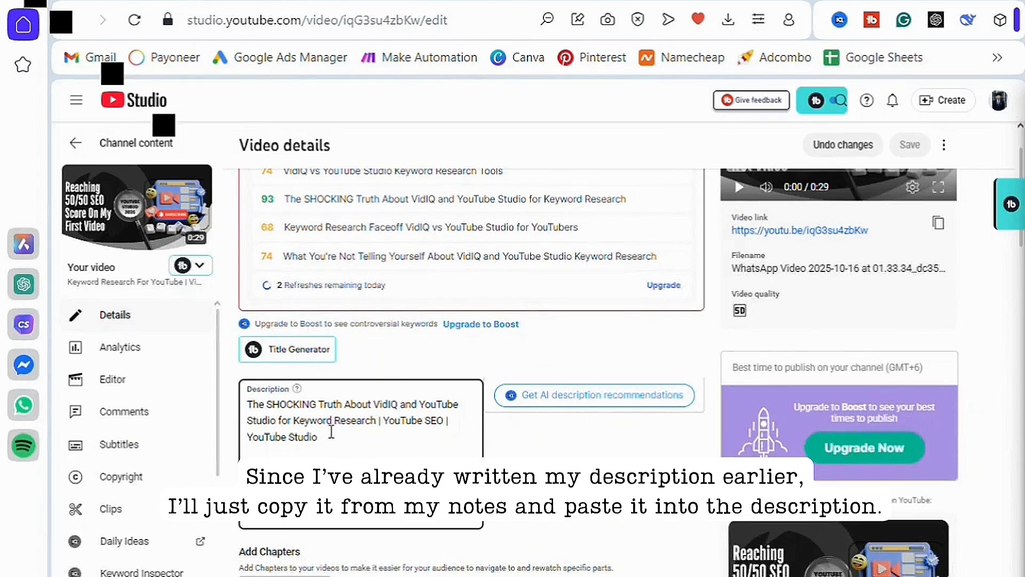
Step: Paste the copied notes into the video description after the title text
click(331, 431)
key(ctrl+v)
scroll(331, 432, down, 5)
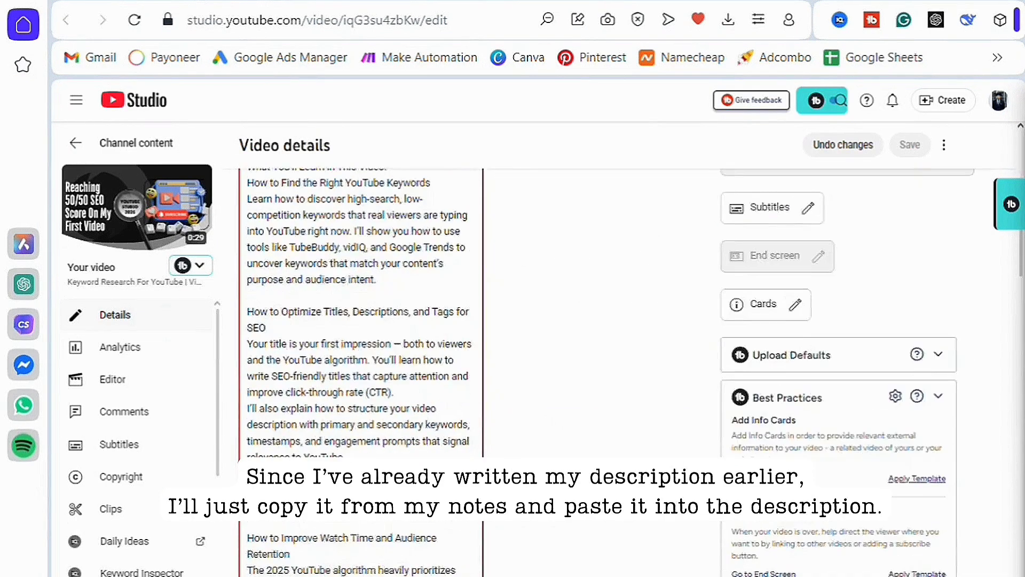
scroll(791, 221, down, 15)
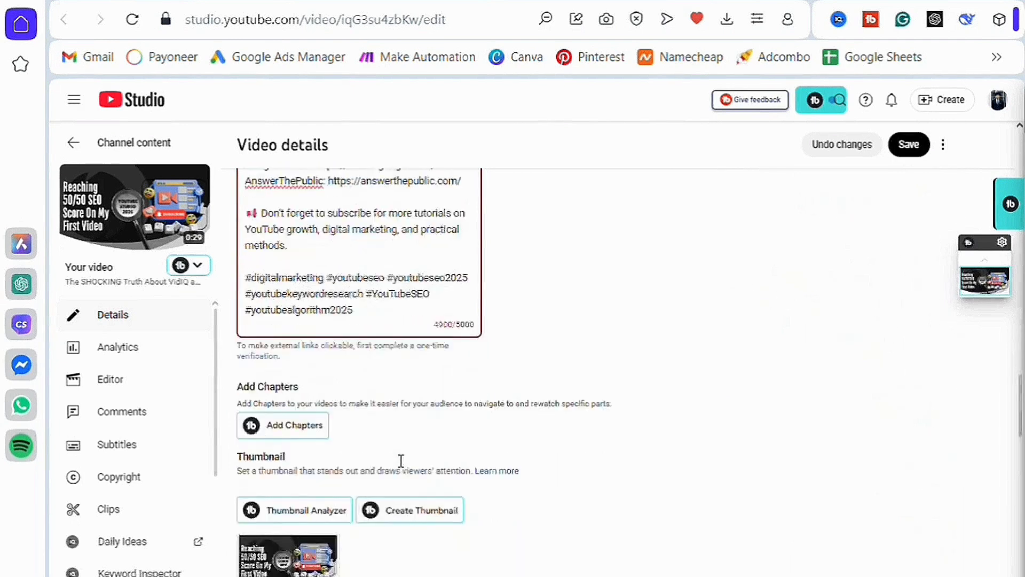
Step: Review the scores of the added tags and the vidIQ SEO score, and save the video details
scroll(401, 460, down, 20)
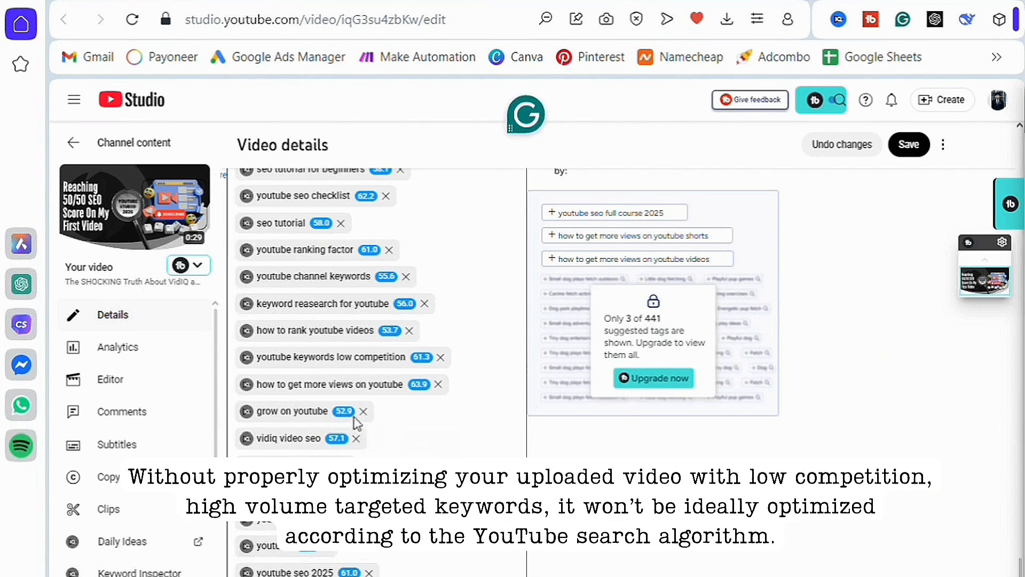
scroll(422, 382, up, 2)
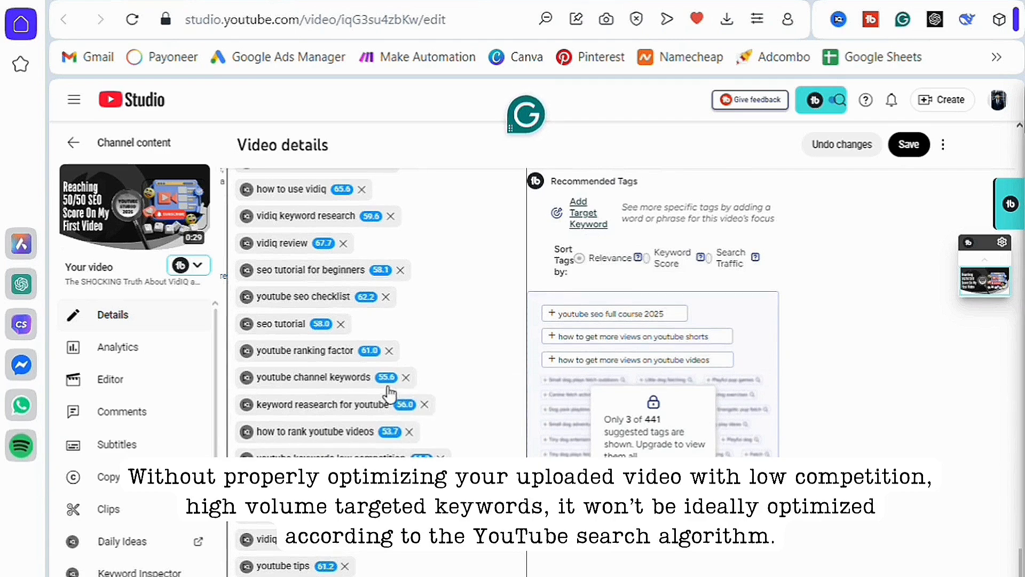
scroll(376, 294, up, 4)
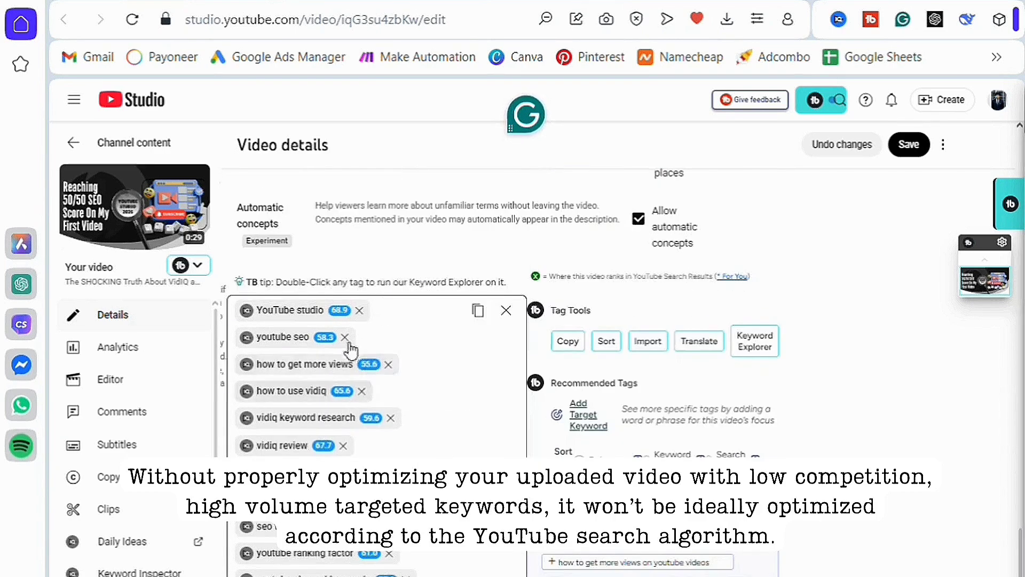
scroll(350, 350, up, 15)
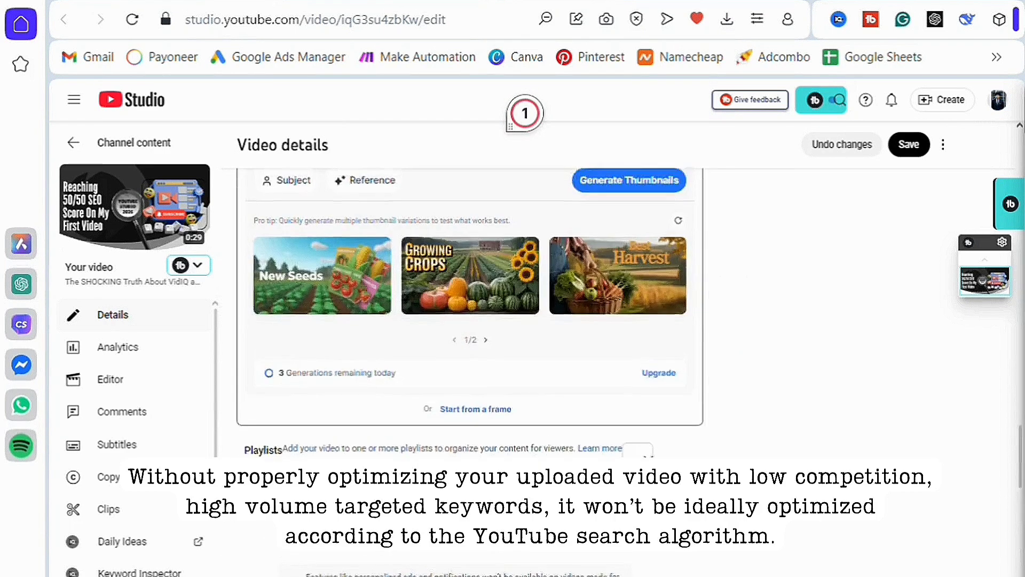
scroll(470, 321, up, 10)
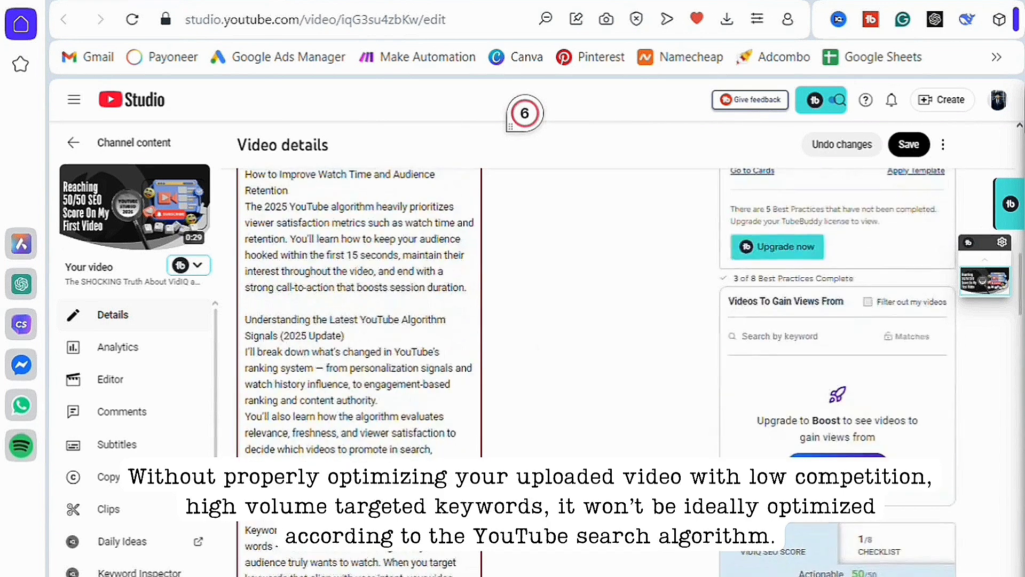
scroll(749, 455, down, 2)
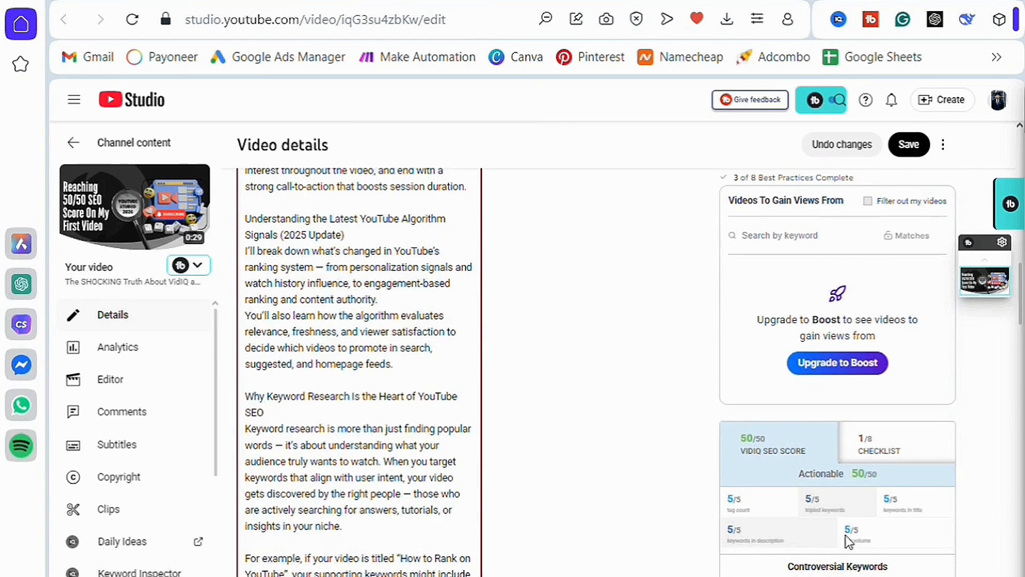
scroll(817, 326, up, 2)
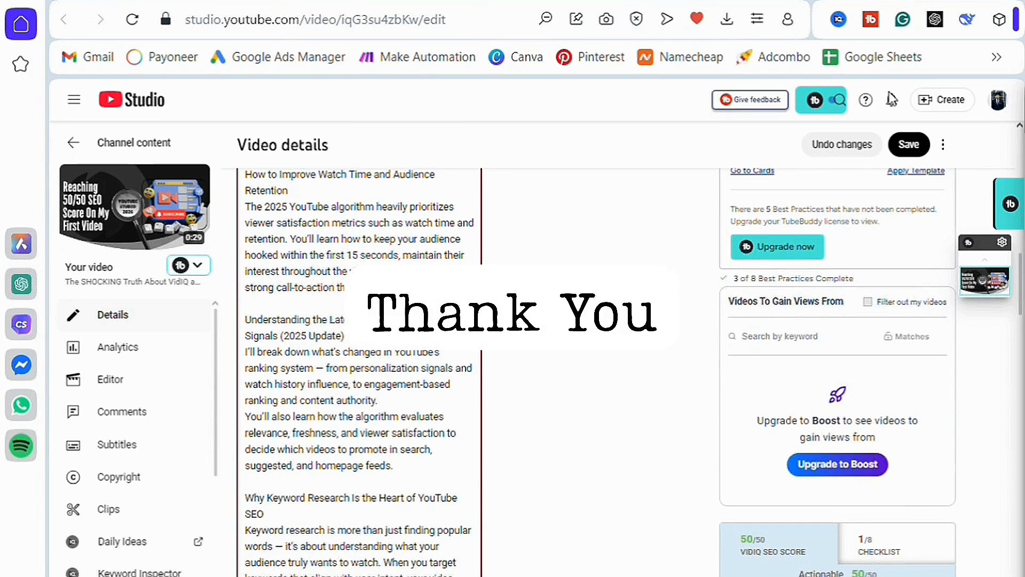
click(911, 148)
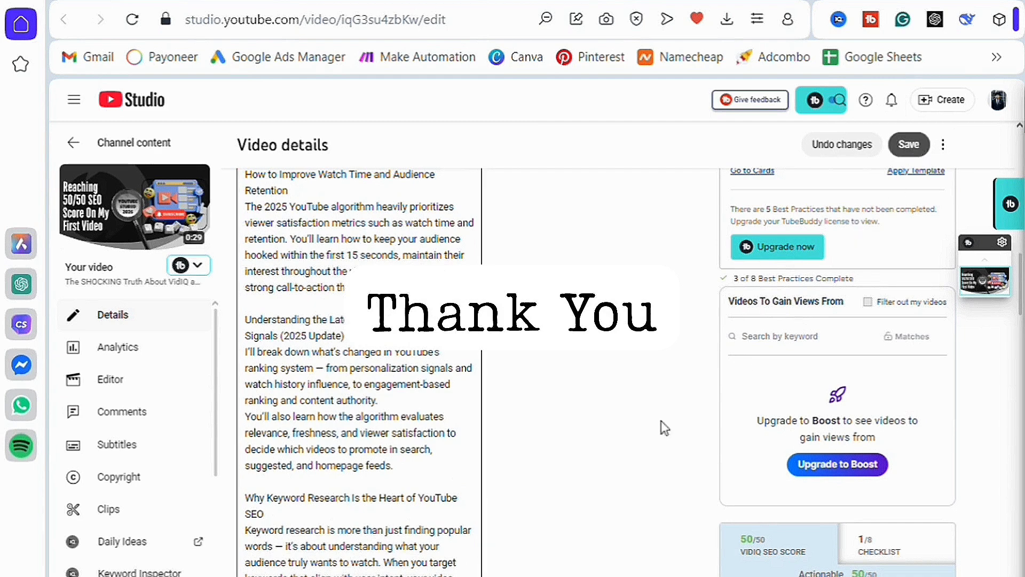